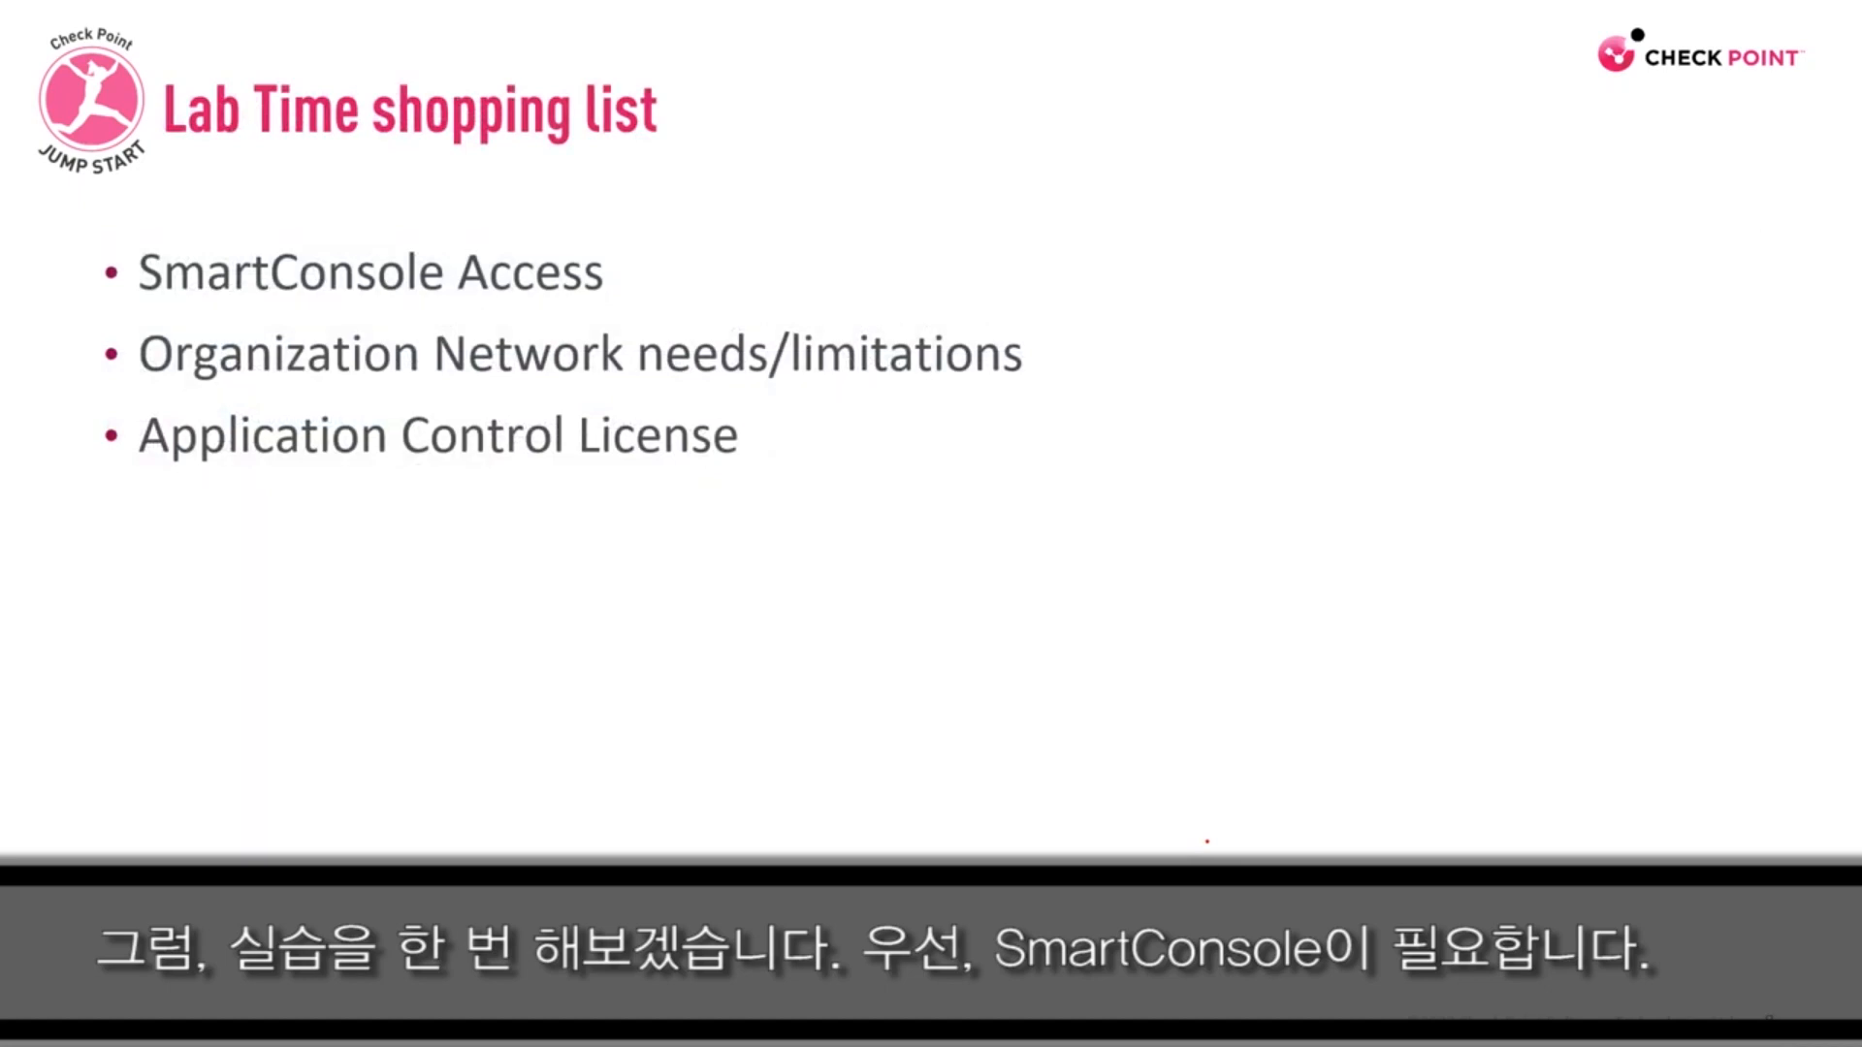
drag(639, 276, 706, 213)
drag(1049, 348, 1107, 309)
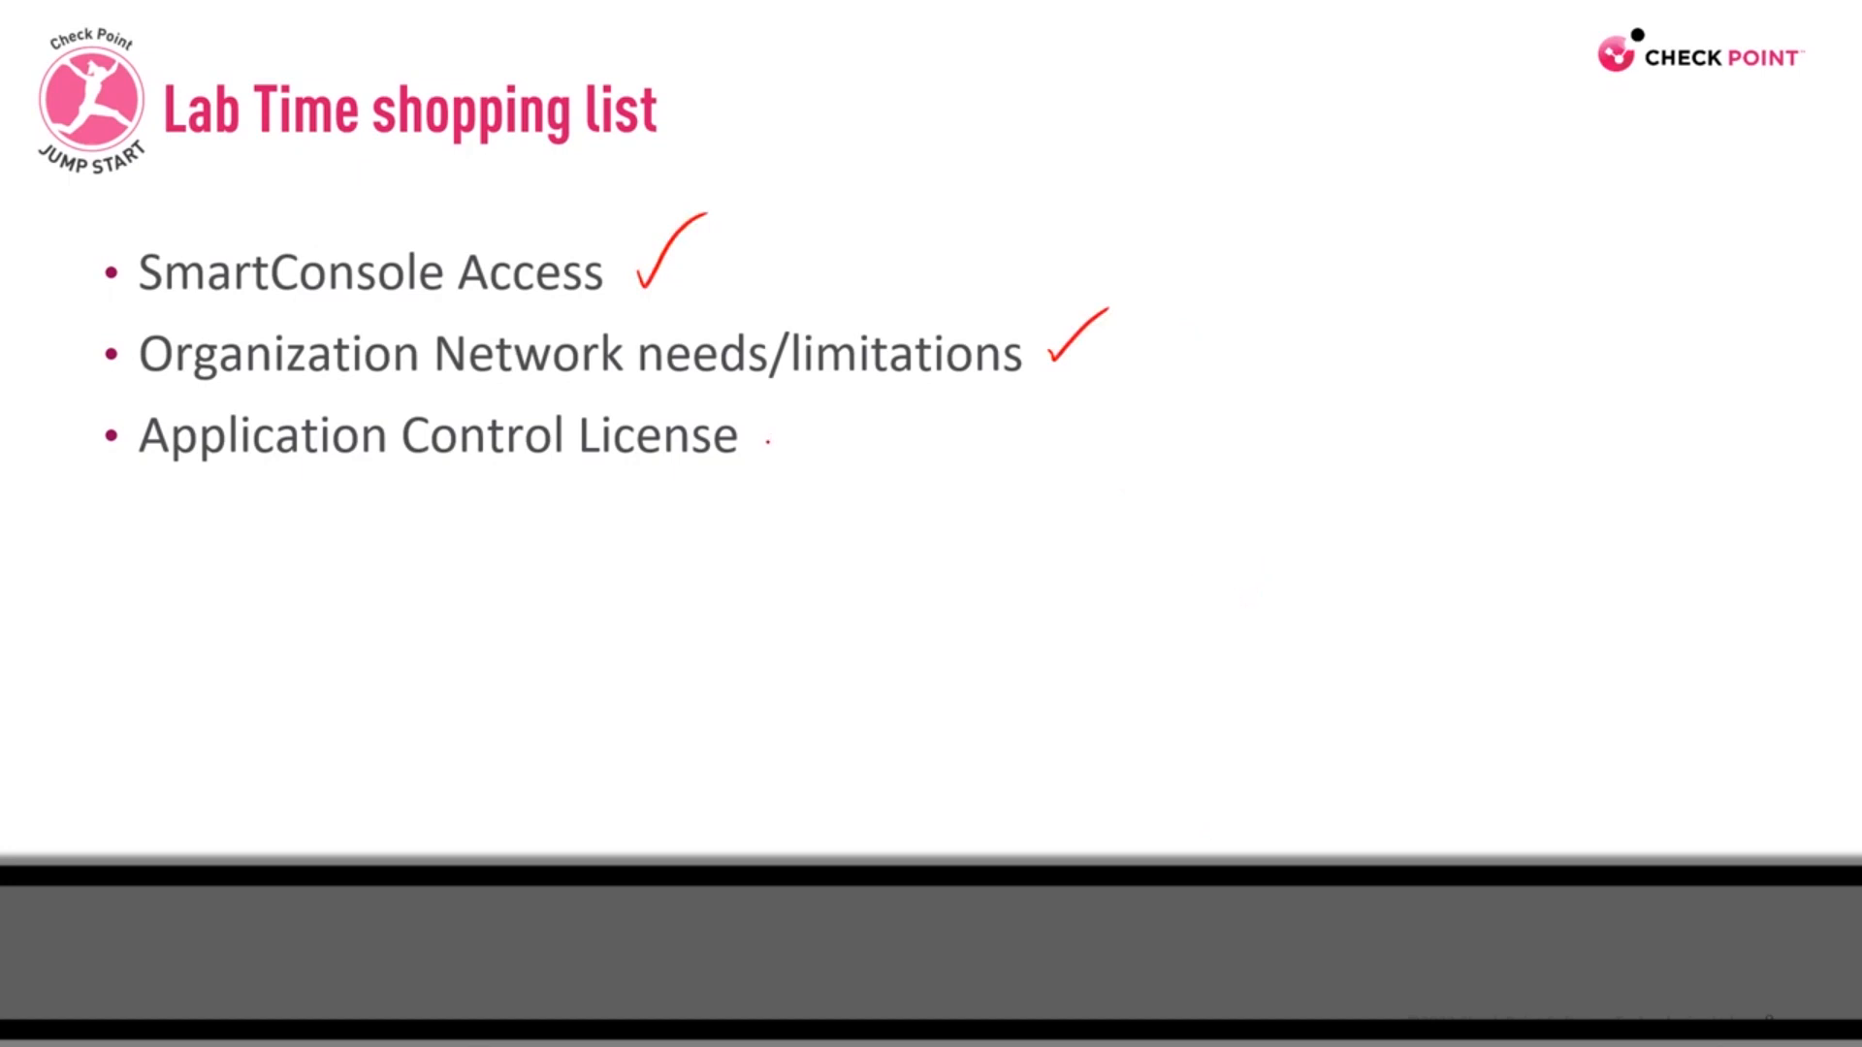
drag(771, 439, 842, 397)
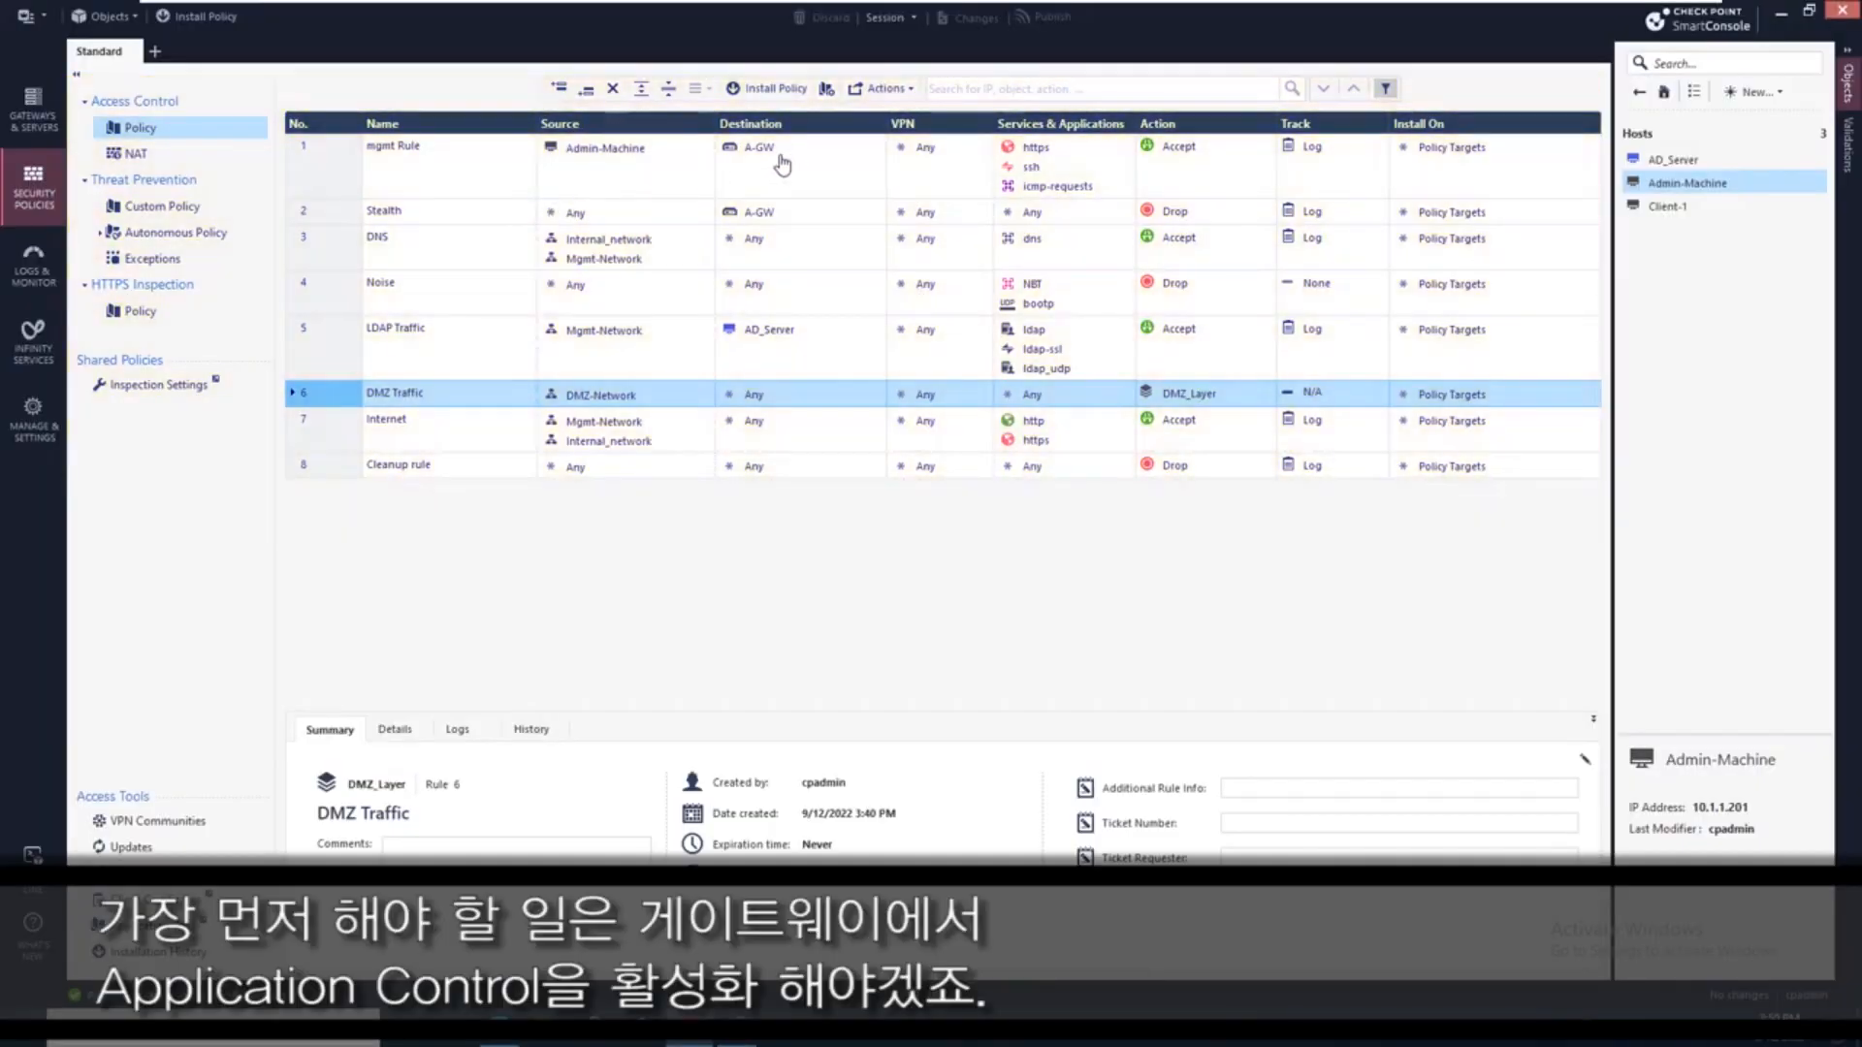
Step: Enable Application Control and URL Filtering on the A-GW gateway and save its properties
click(762, 151)
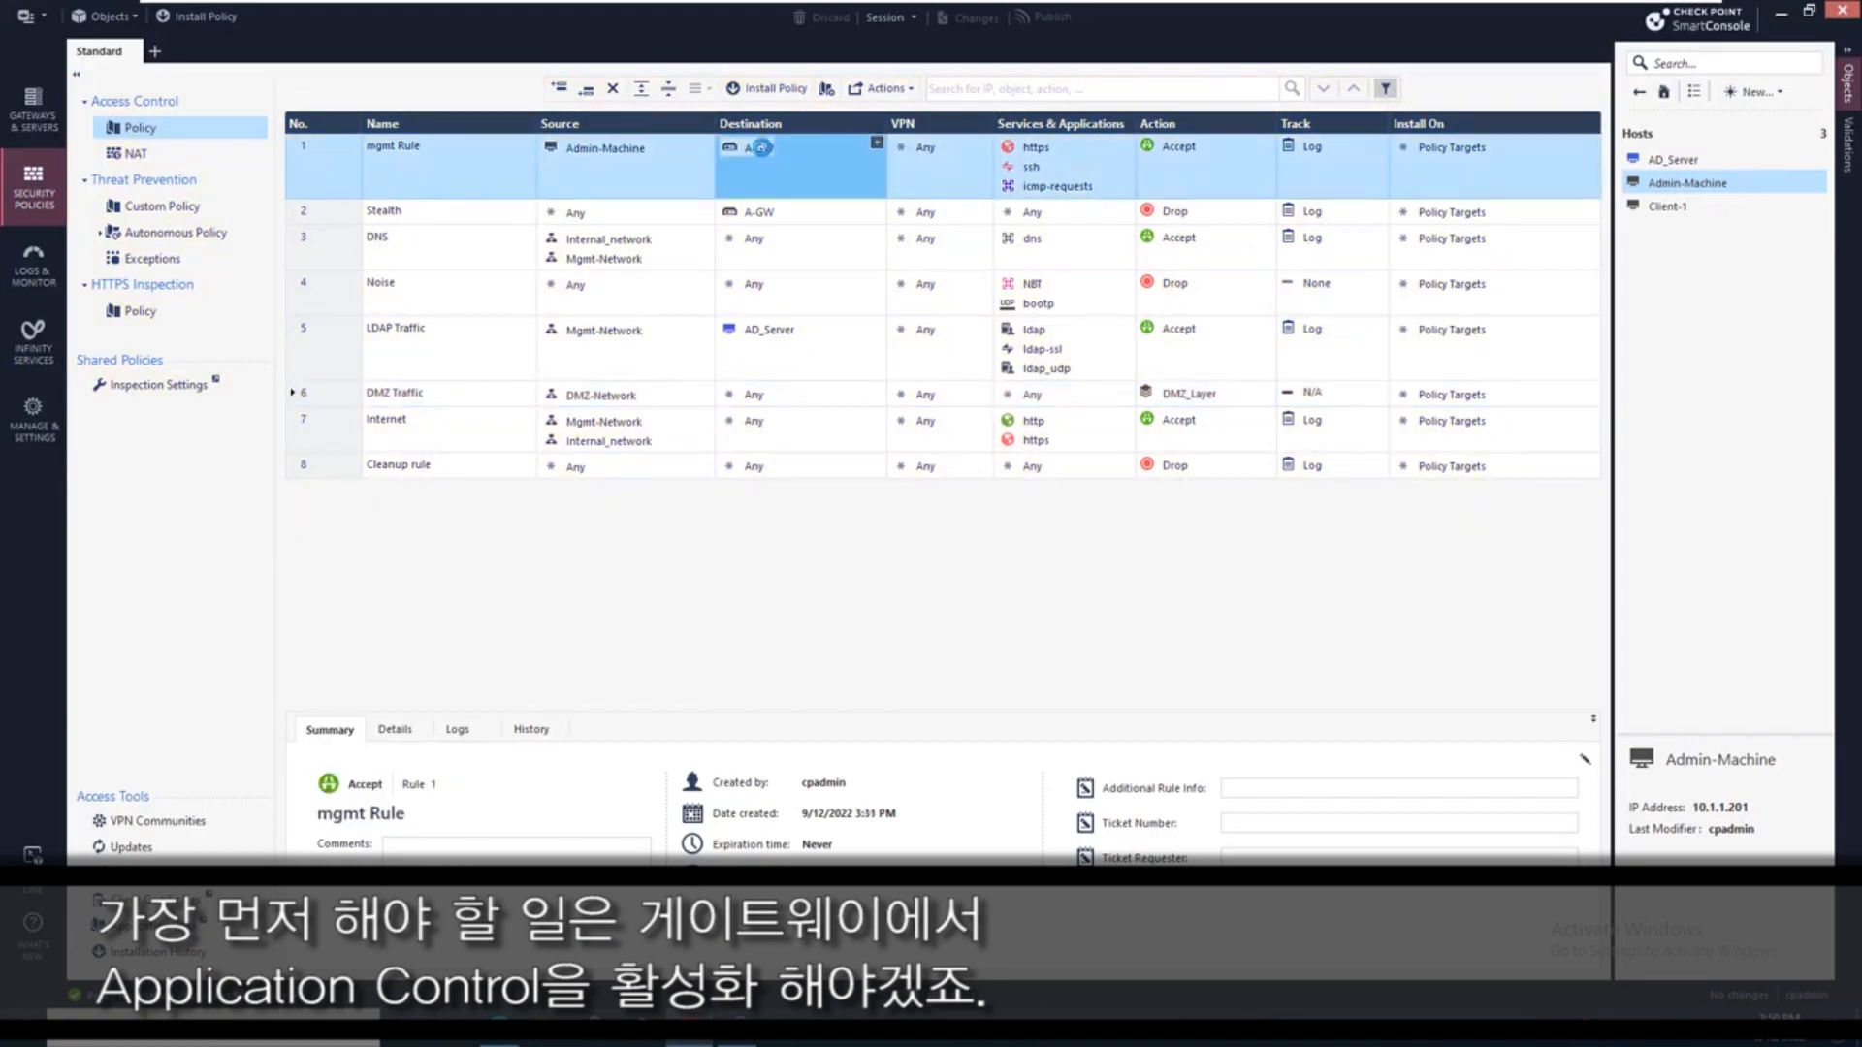
double_click(762, 147)
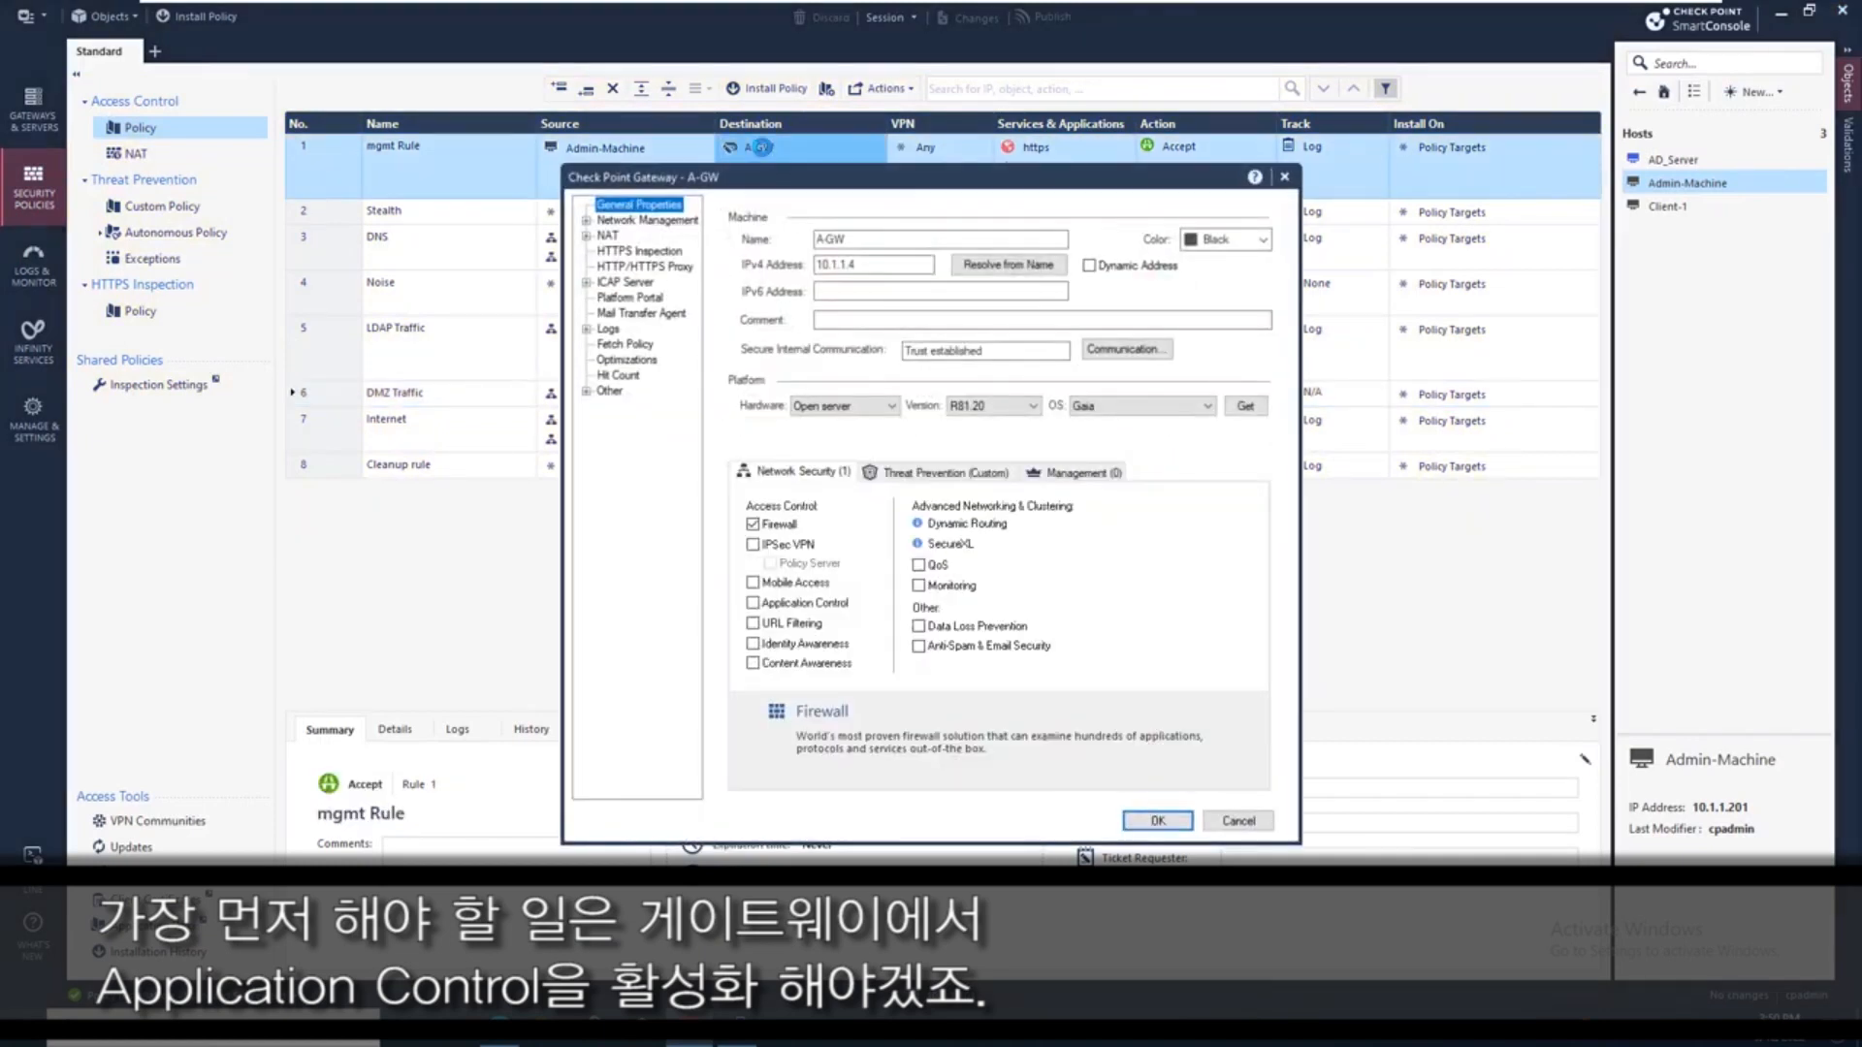
click(773, 604)
click(773, 623)
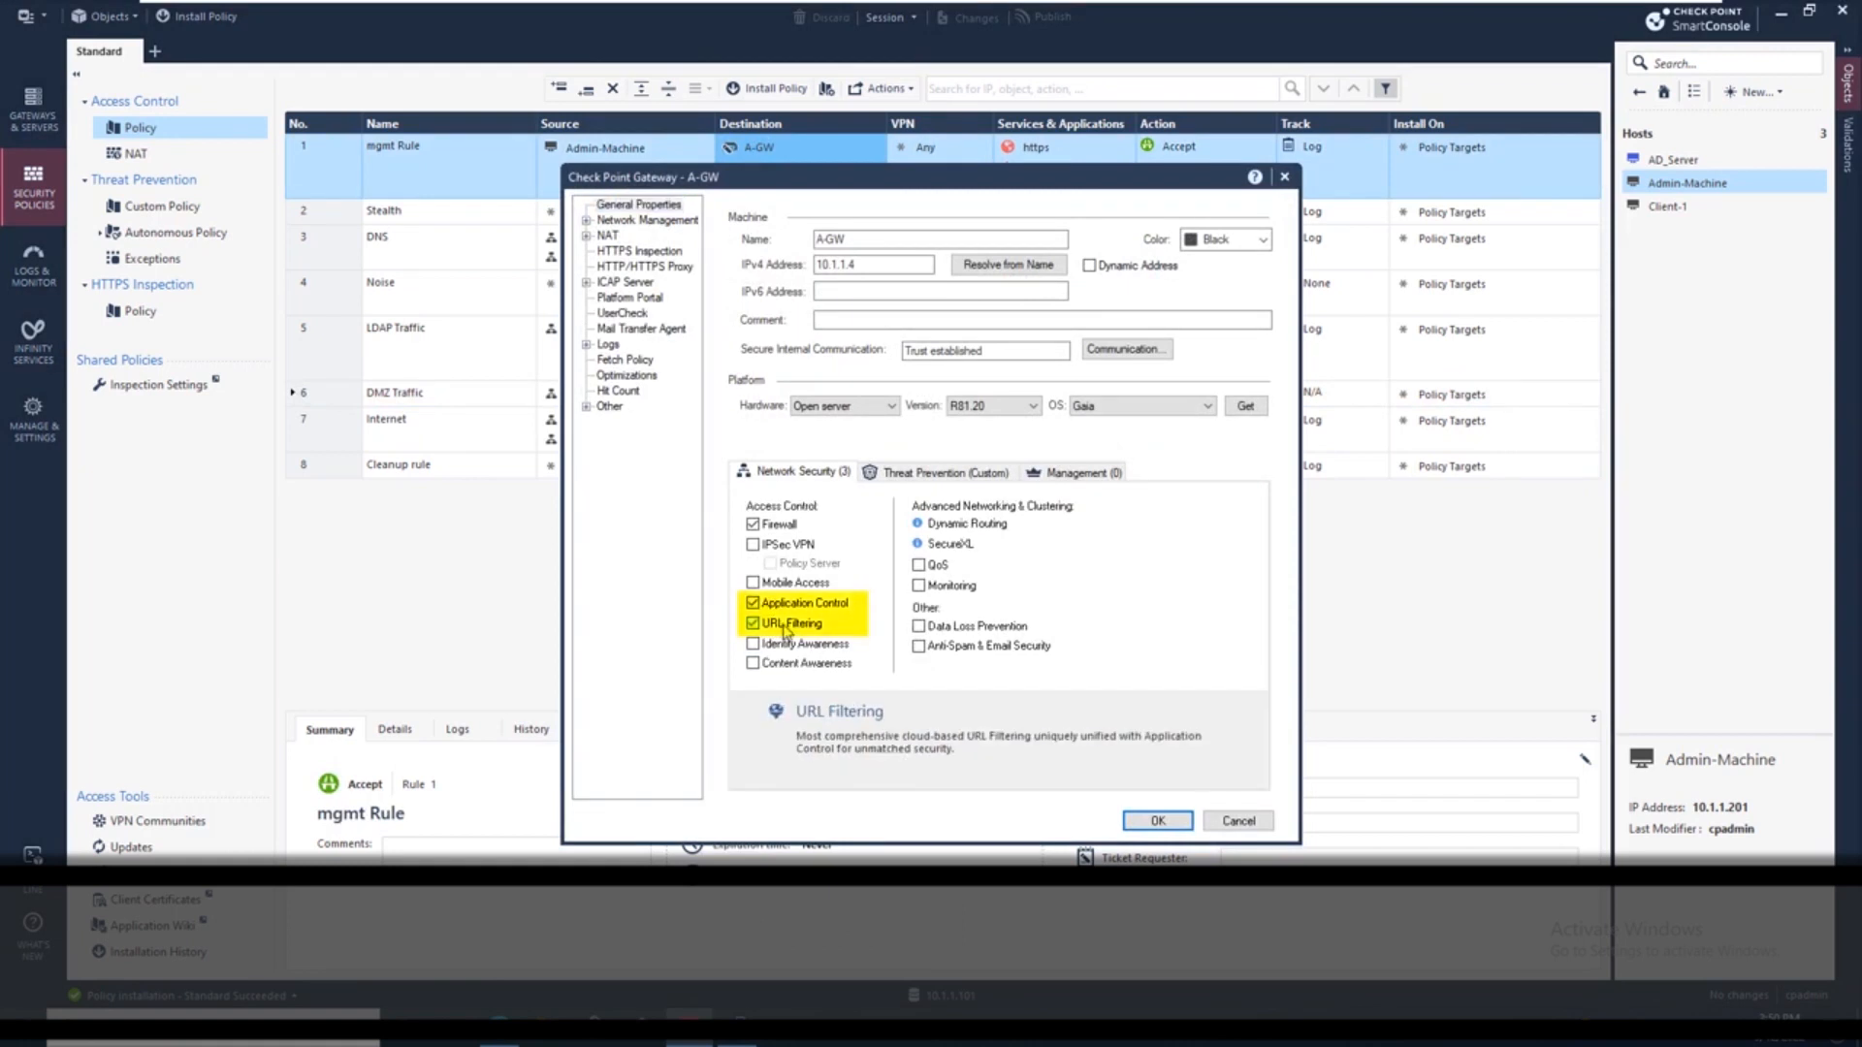
click(1154, 822)
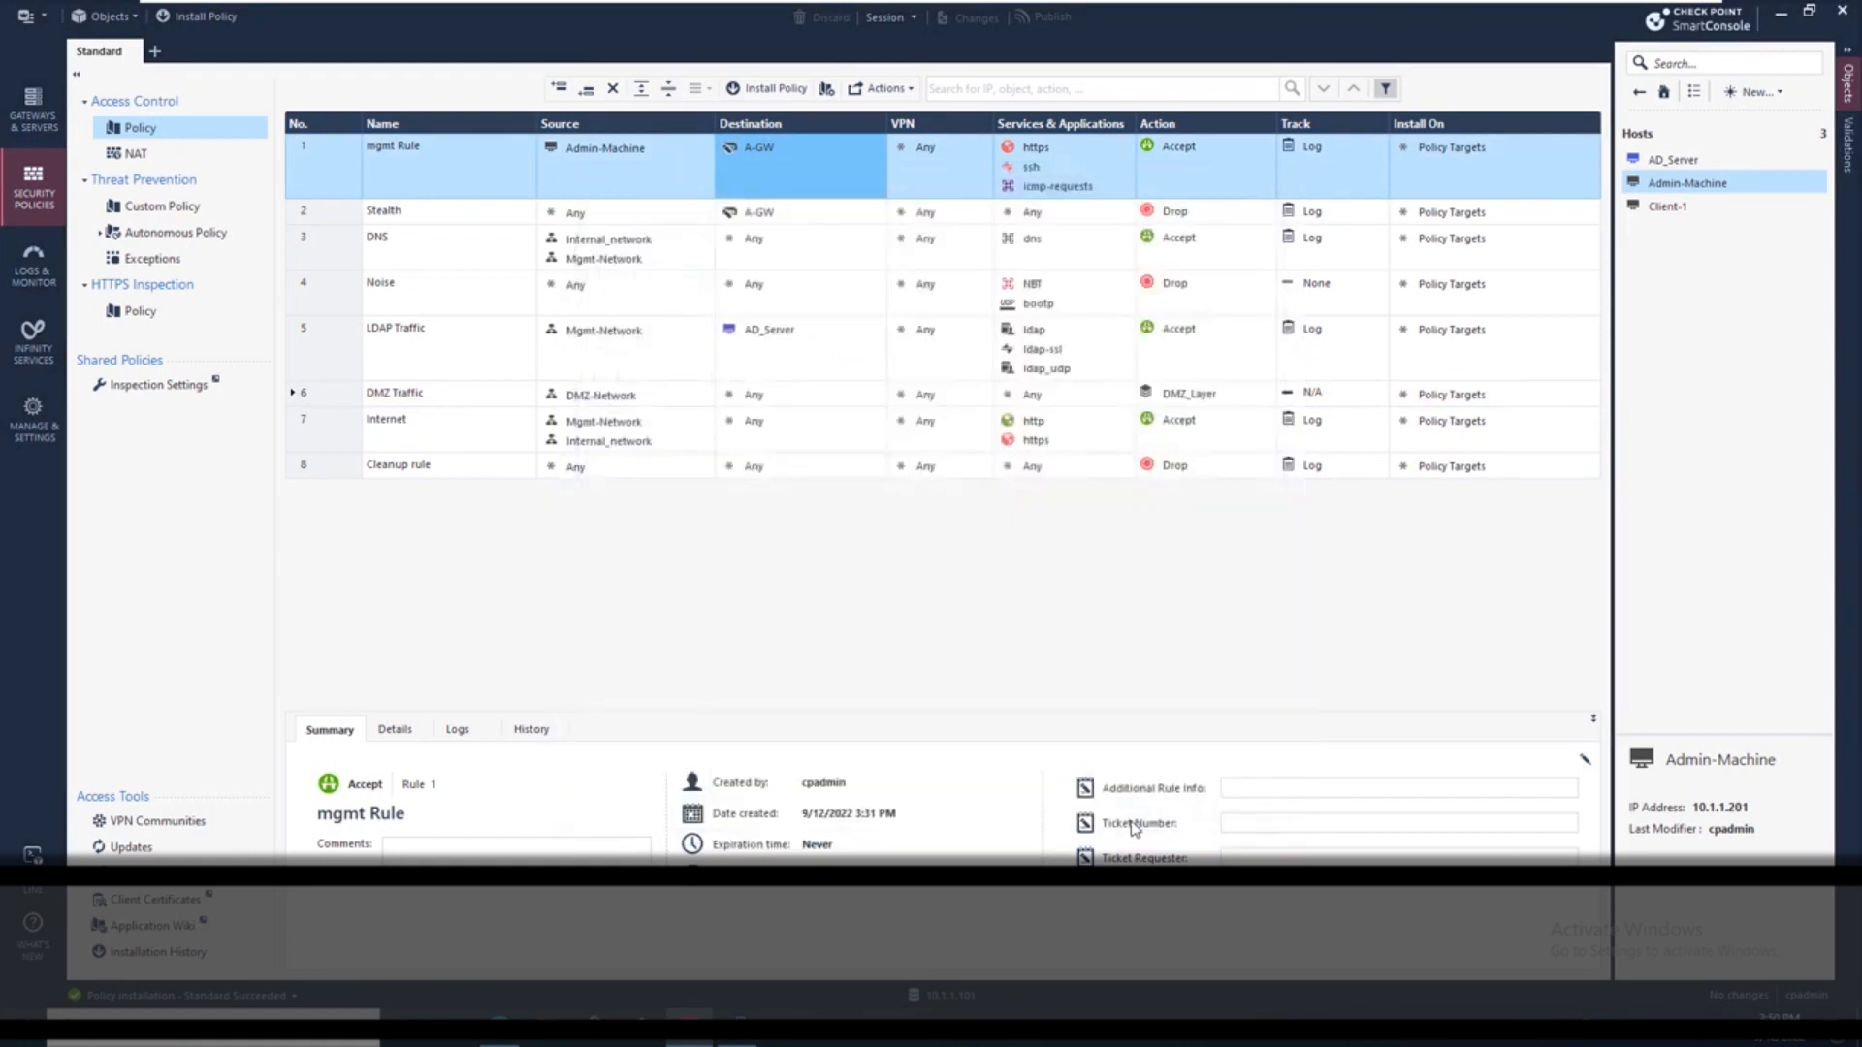
Step: Search the services available to the mgmt Rule for "twi", then close the service picker without adding anything
click(1125, 146)
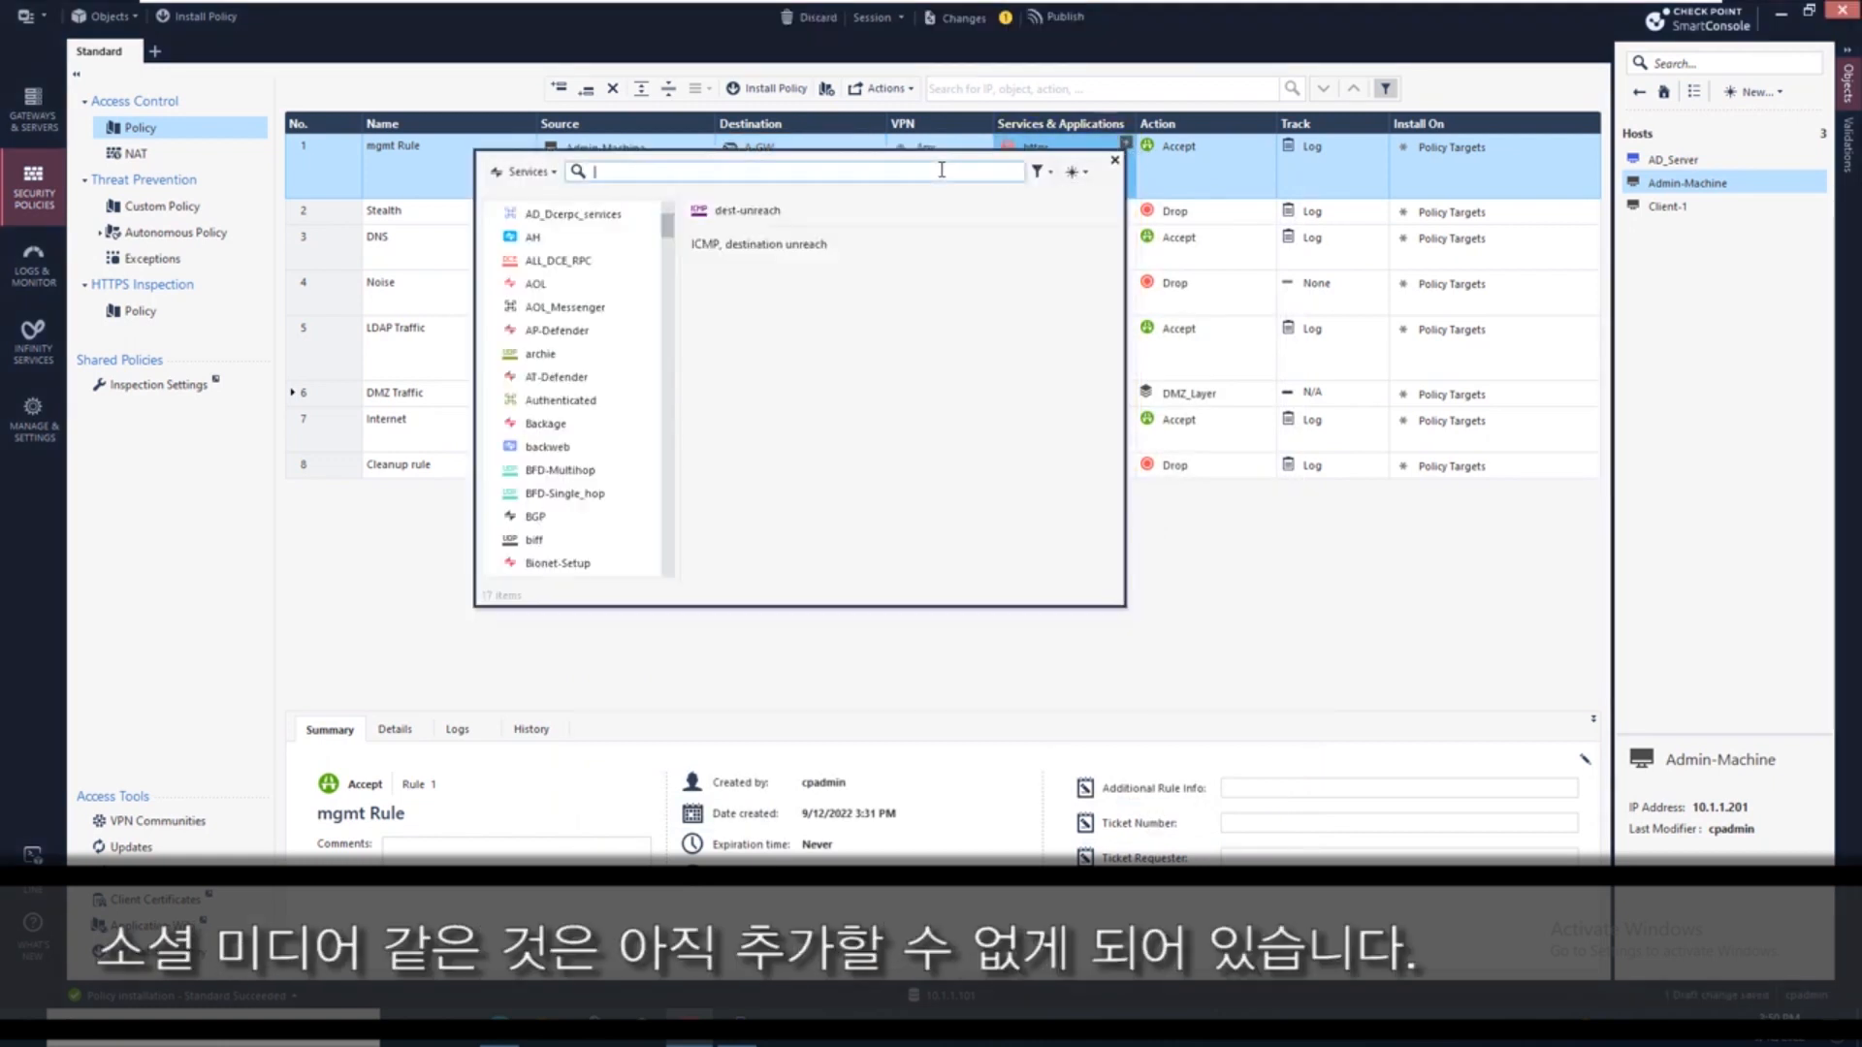
text(twi)
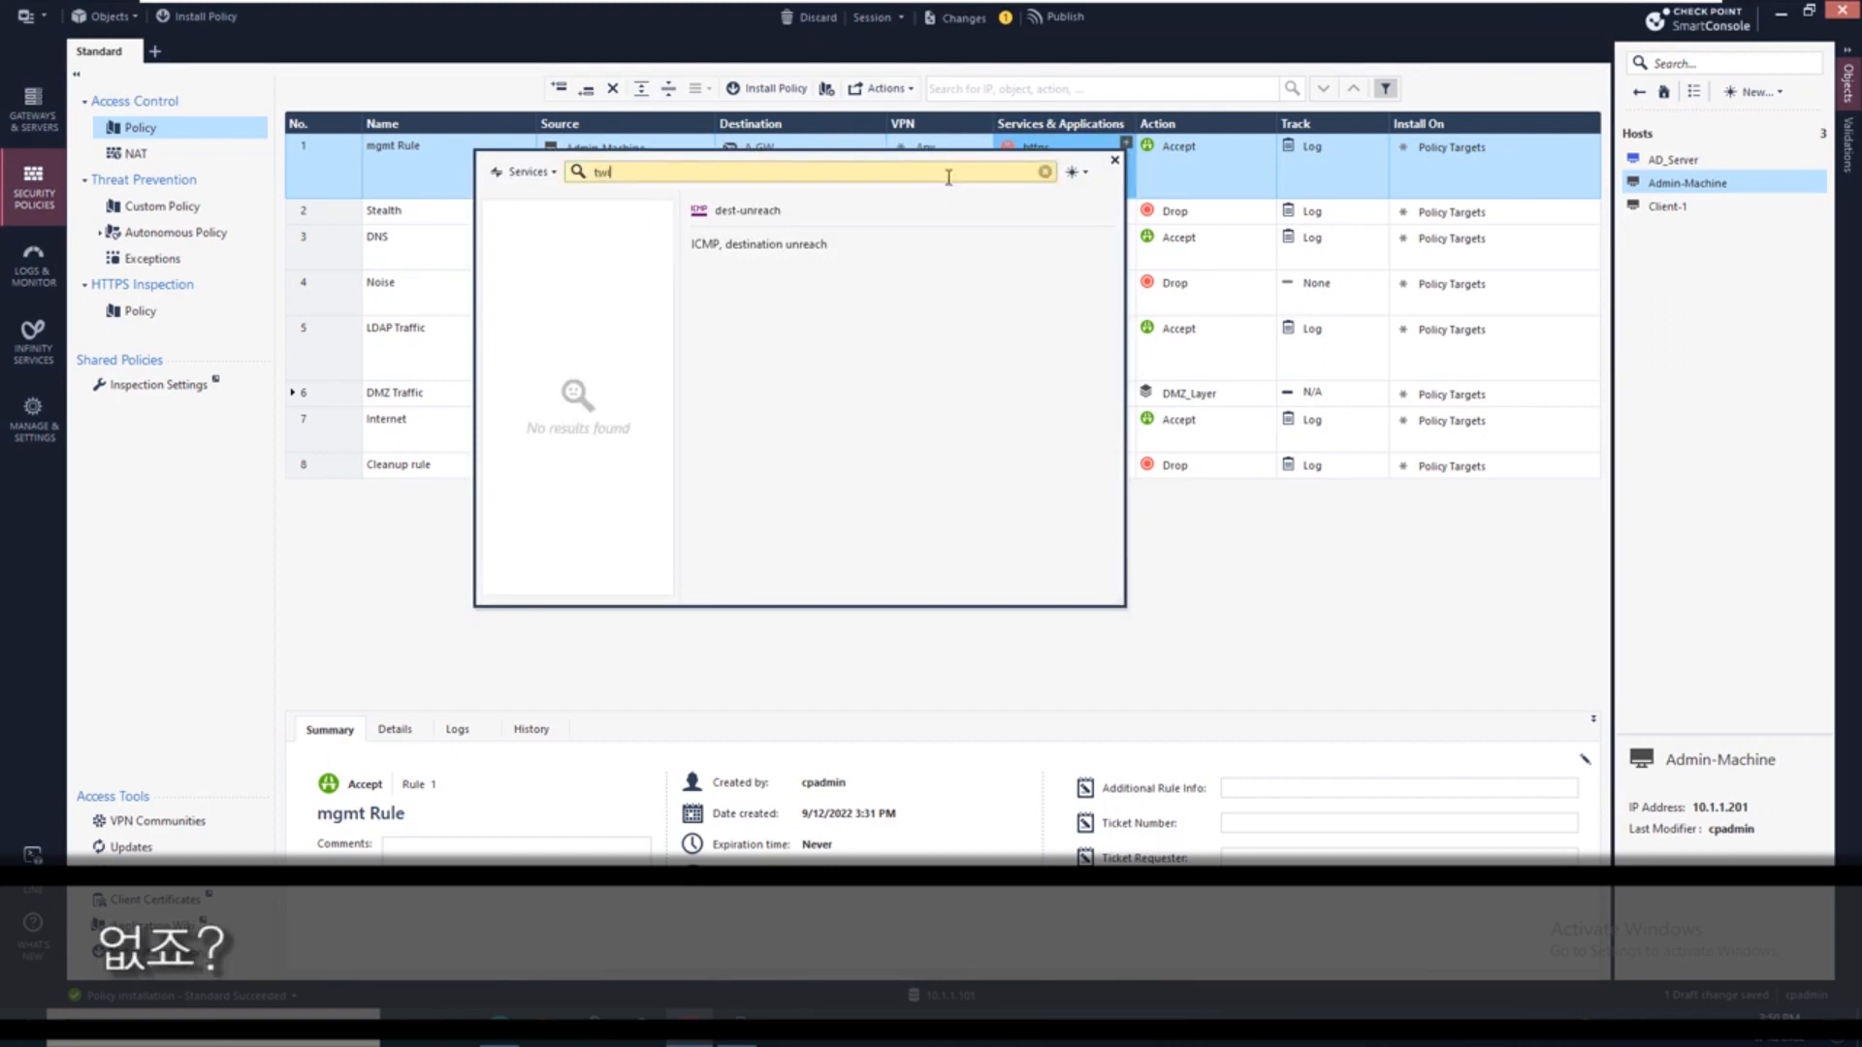
click(1045, 172)
click(1082, 690)
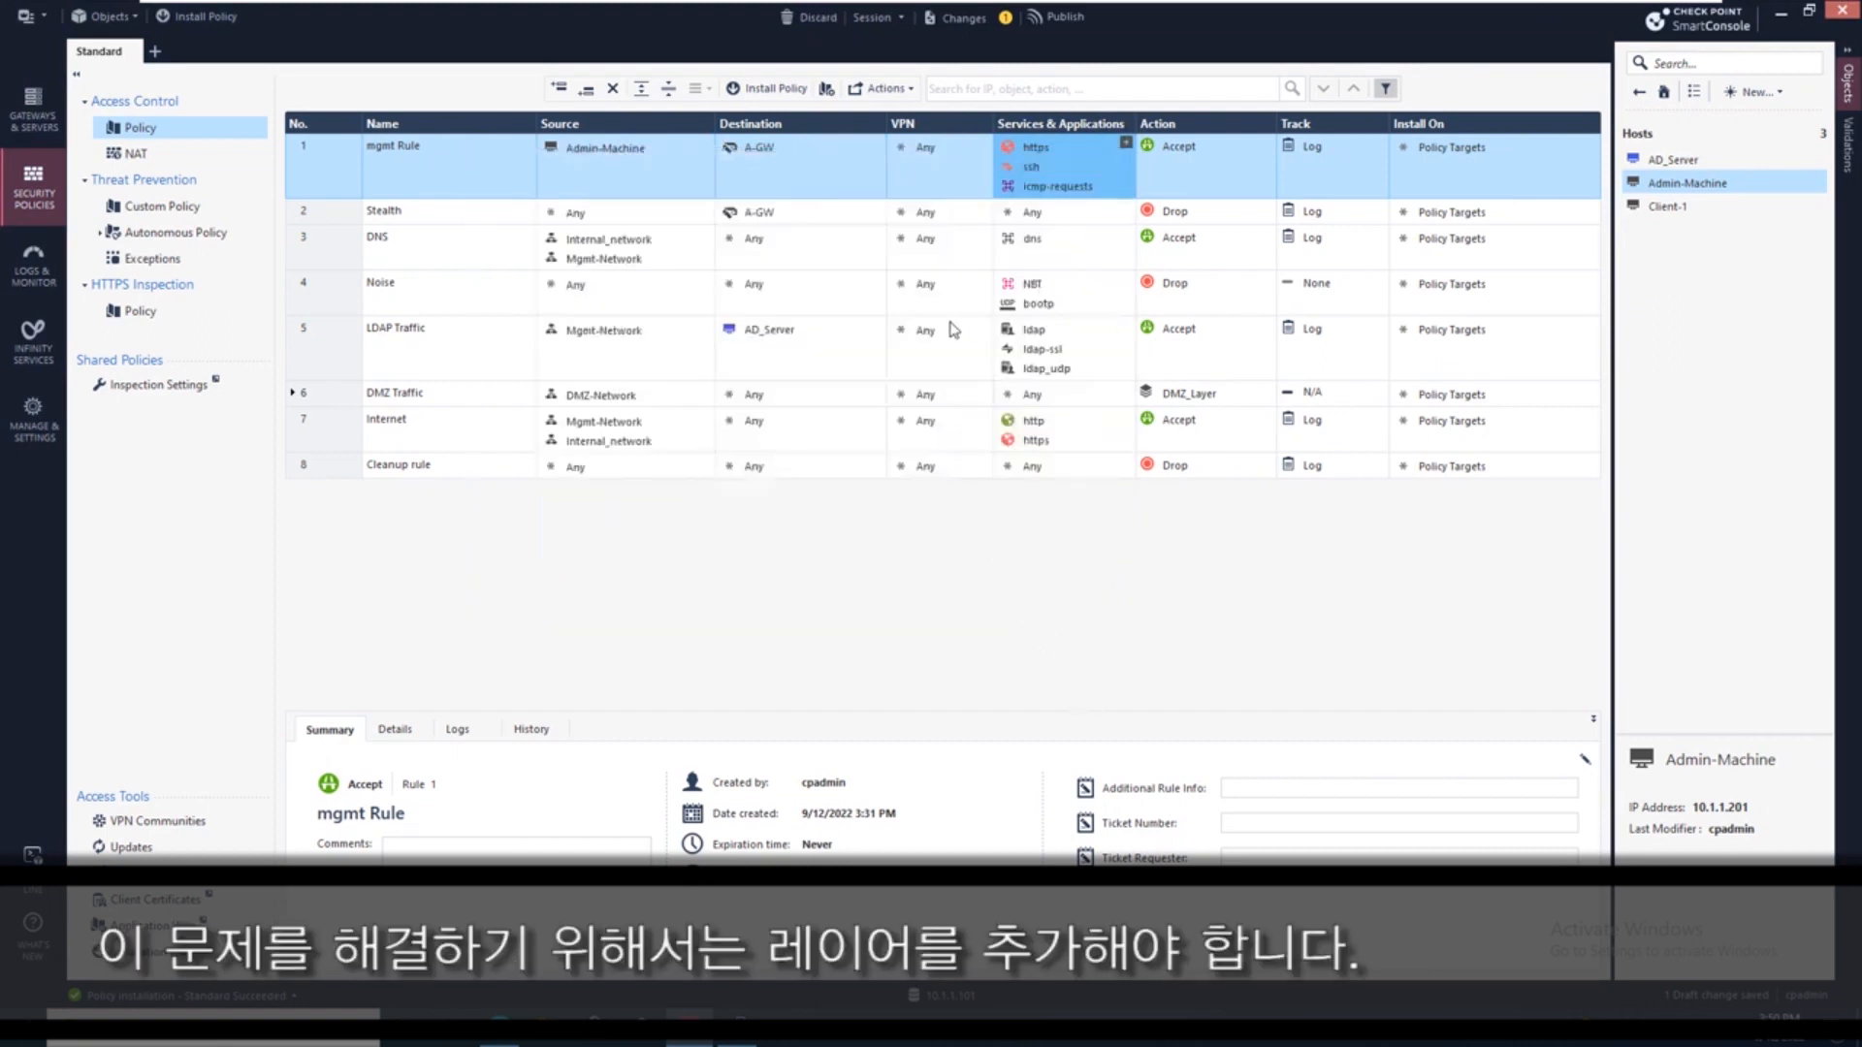
Step: Edit the Standard policy and start a new Access Control layer named Application_Control
right_click(173, 133)
click(144, 147)
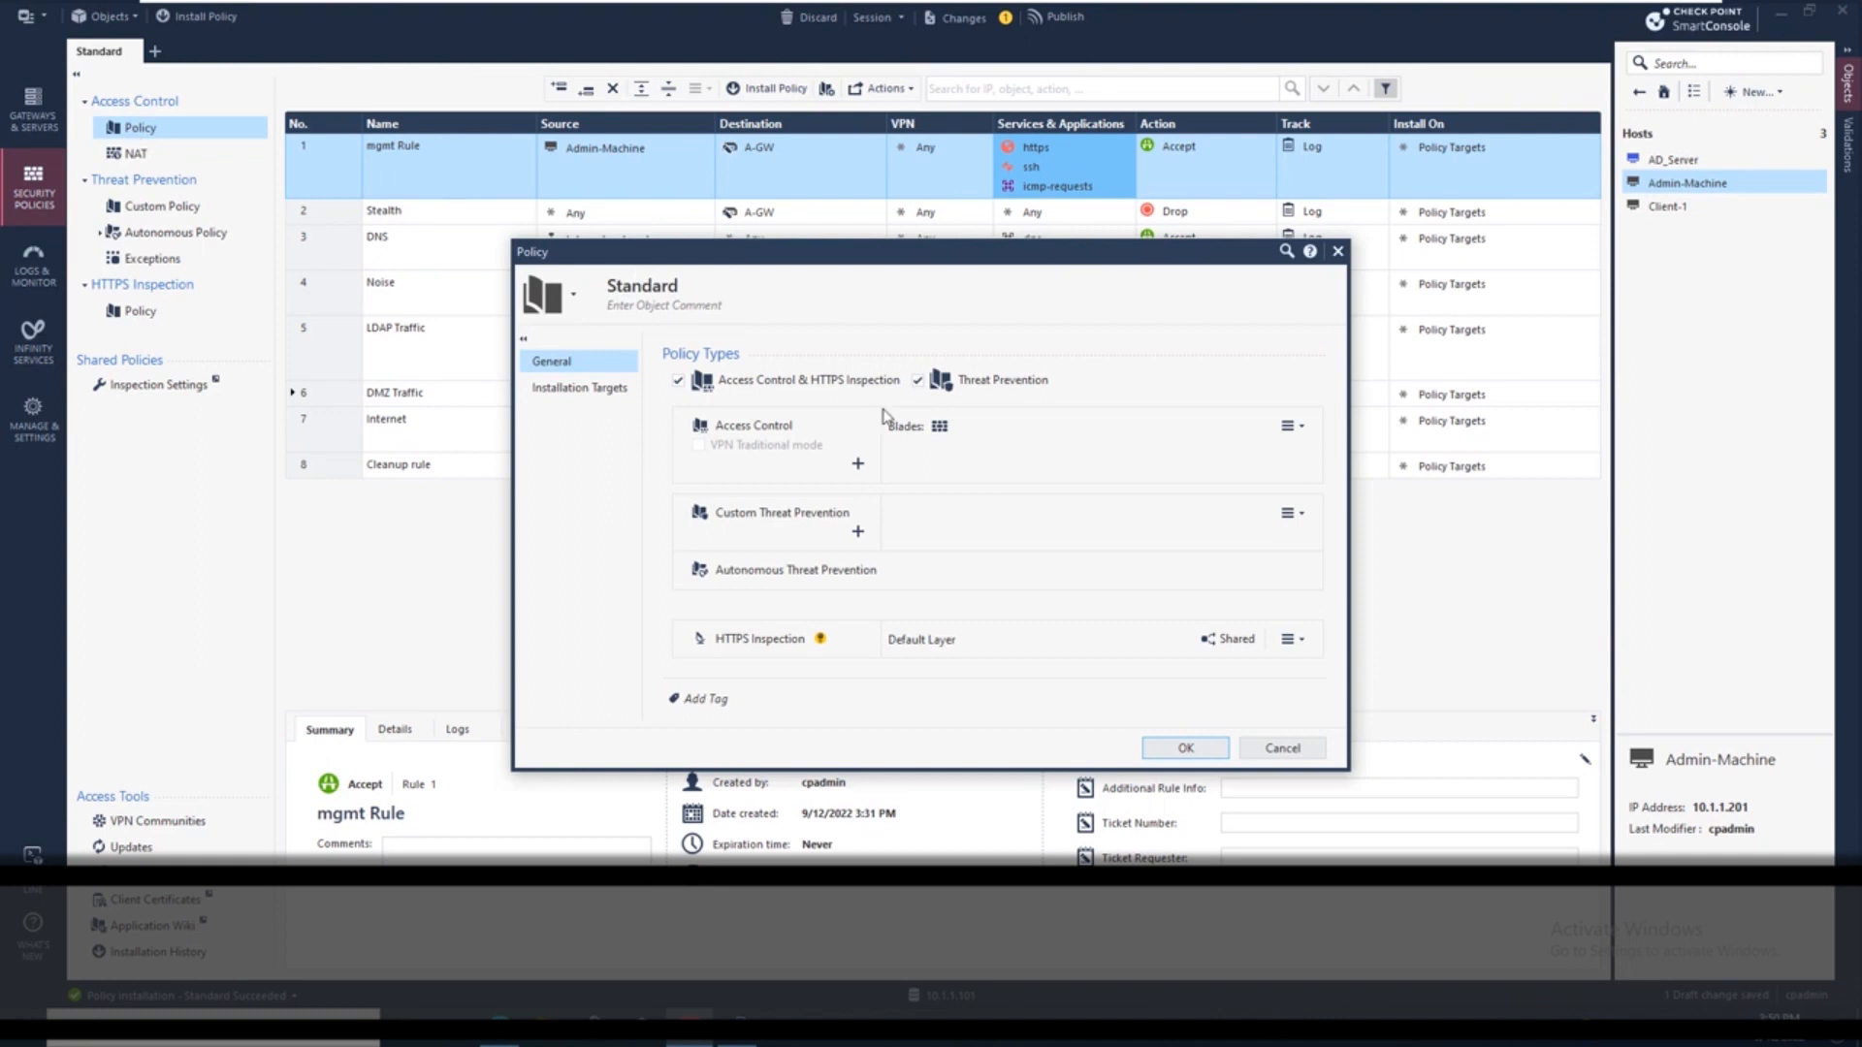
click(860, 466)
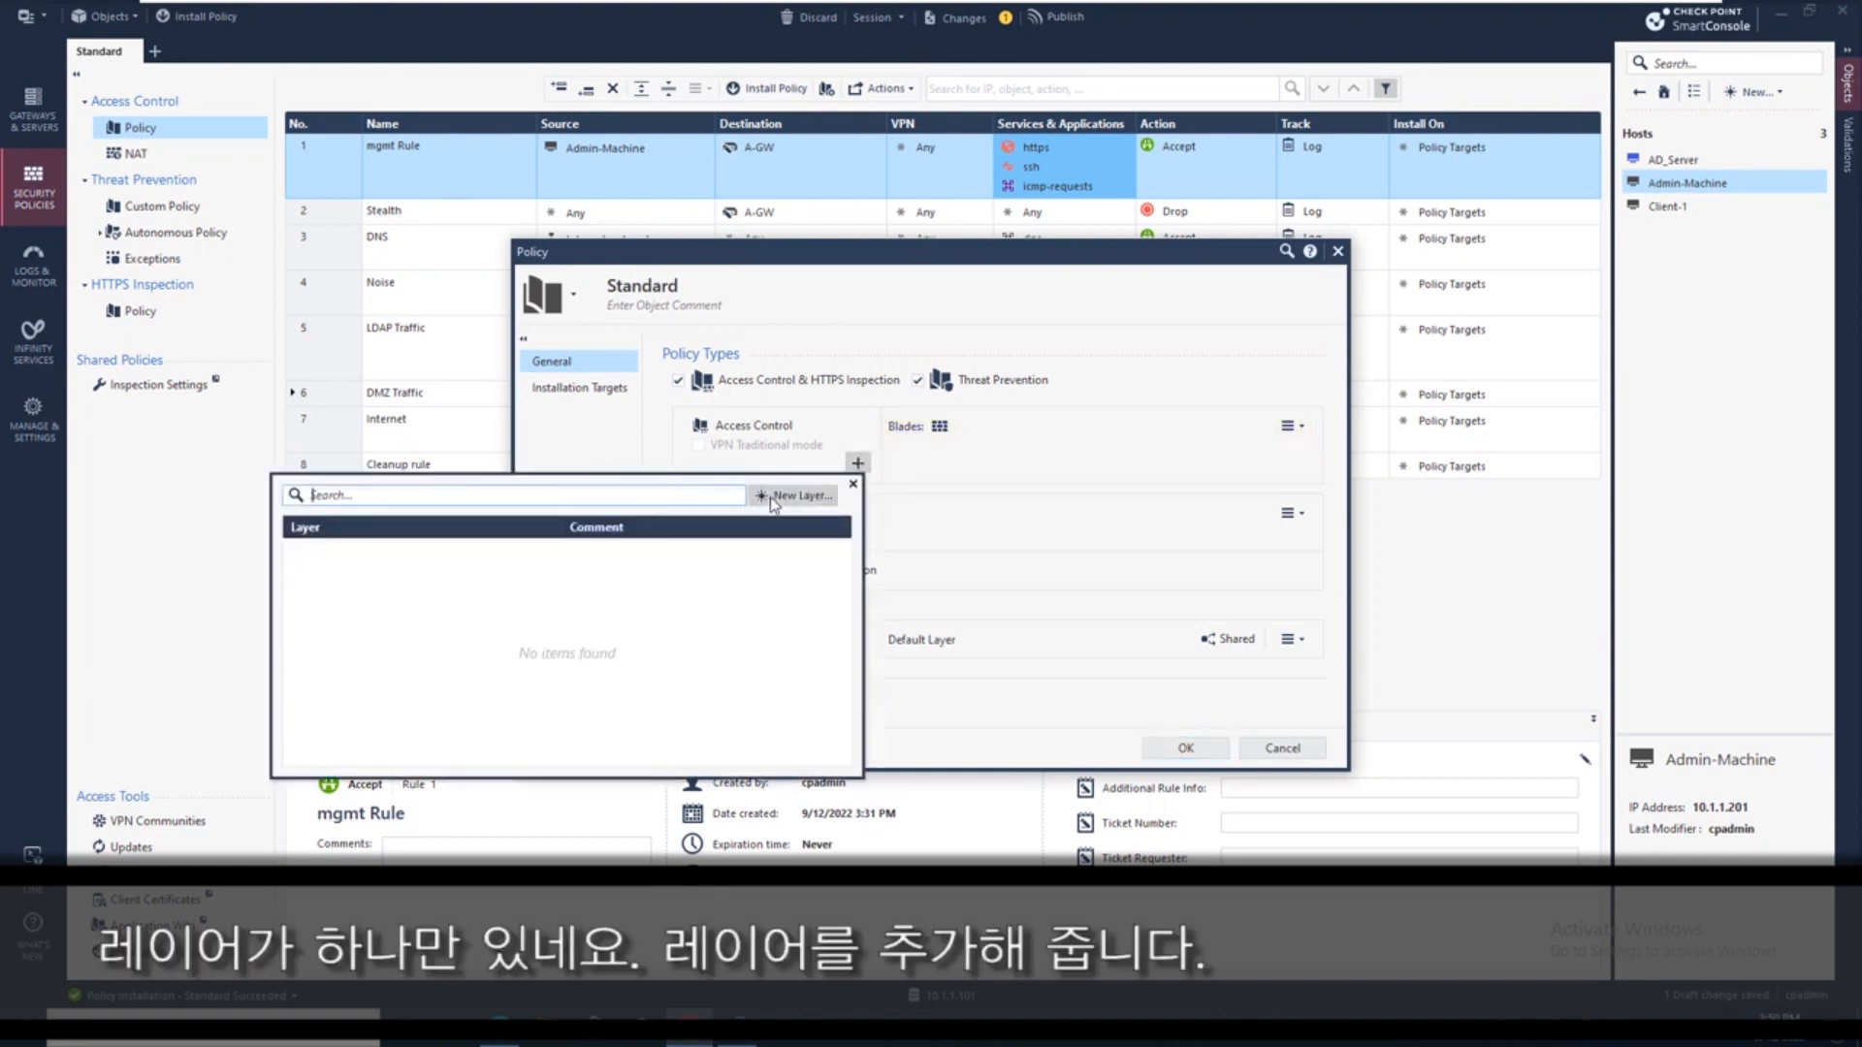
click(773, 502)
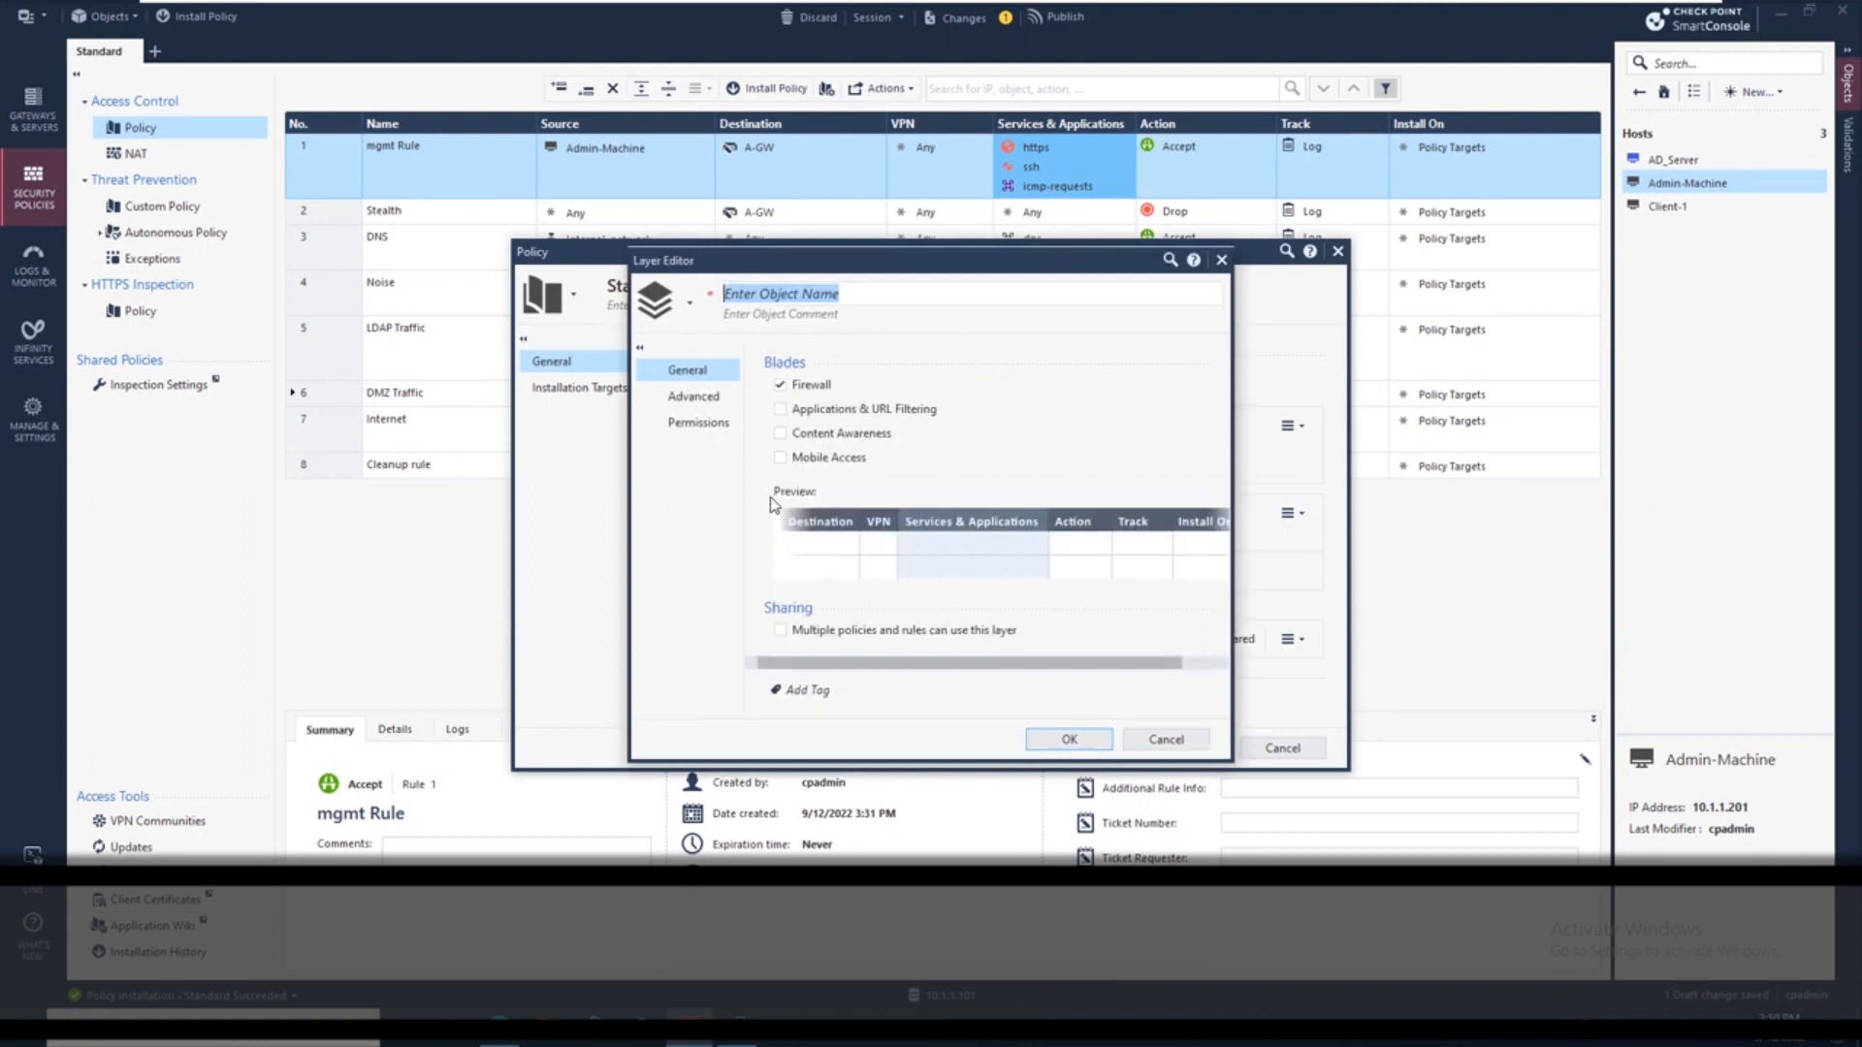
text(Applicatio)
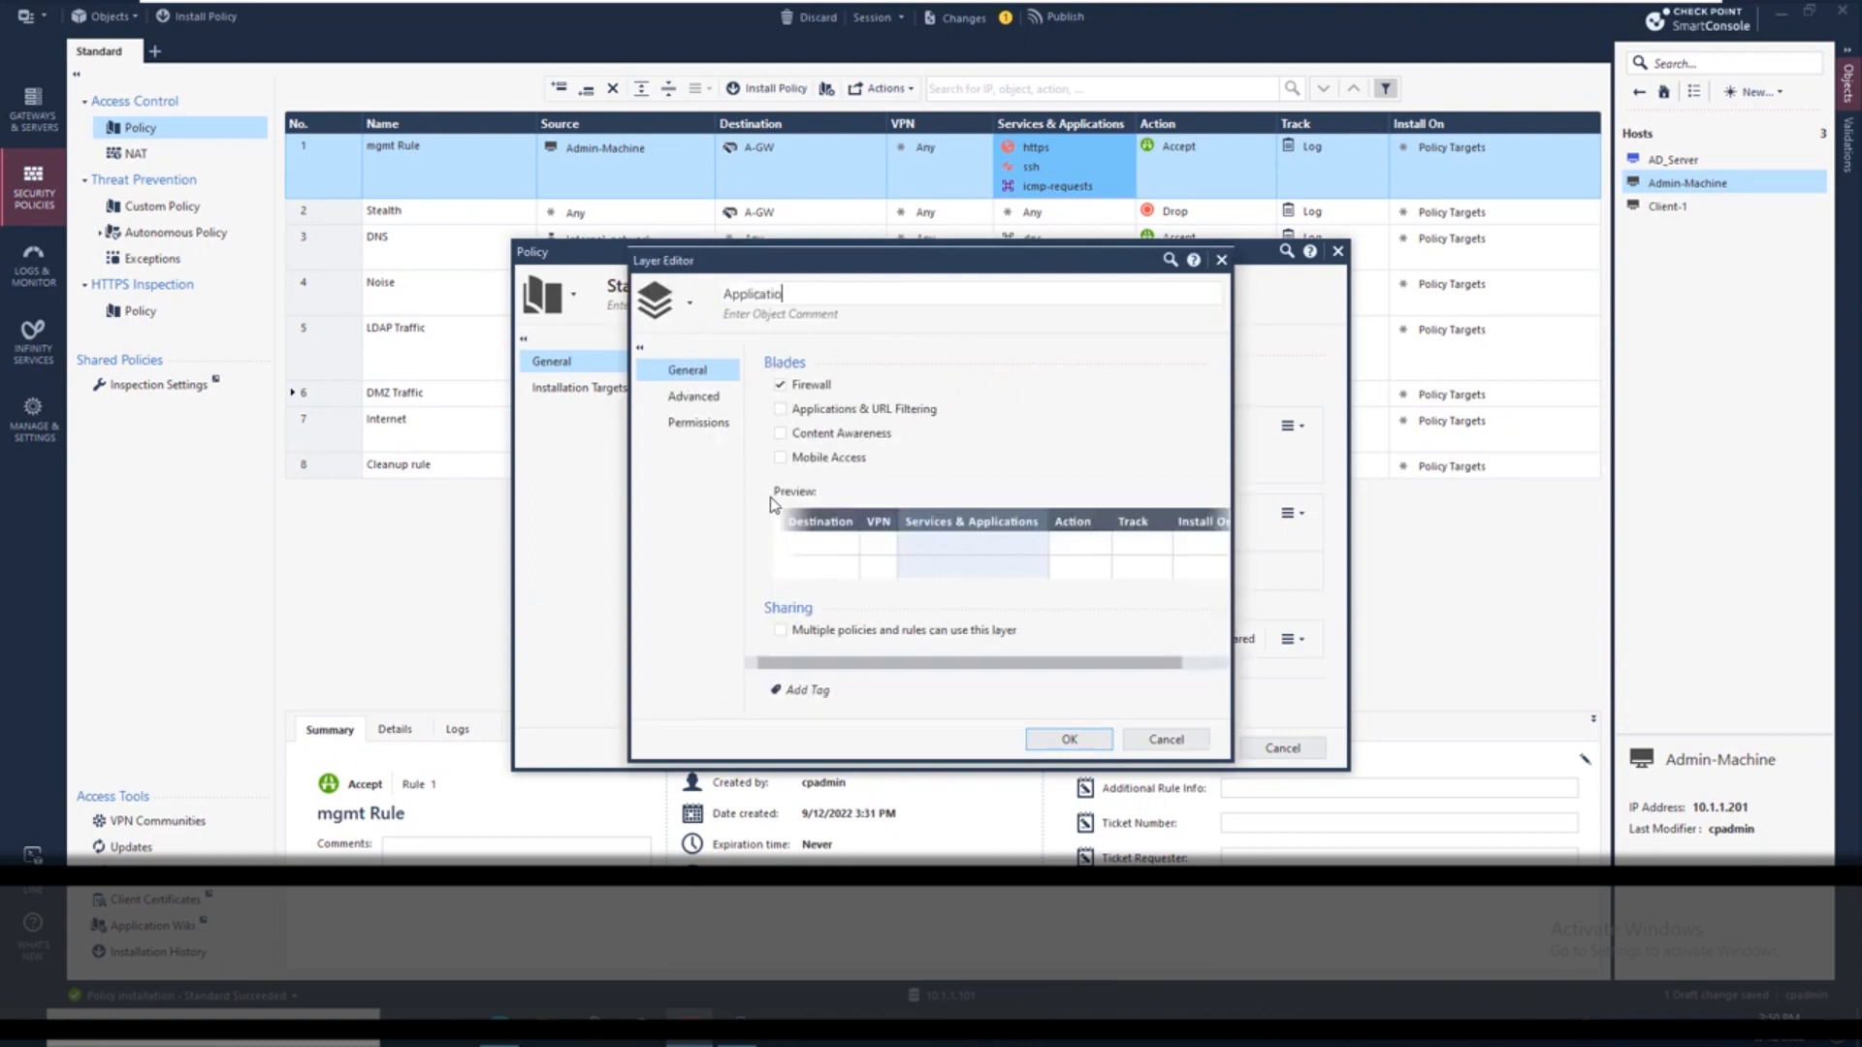
text(n Control)
key(Left)
key(Left)
key(Left)
key(Left)
key(Left)
key(Left)
key(Left)
key(BackSpace)
text(_)
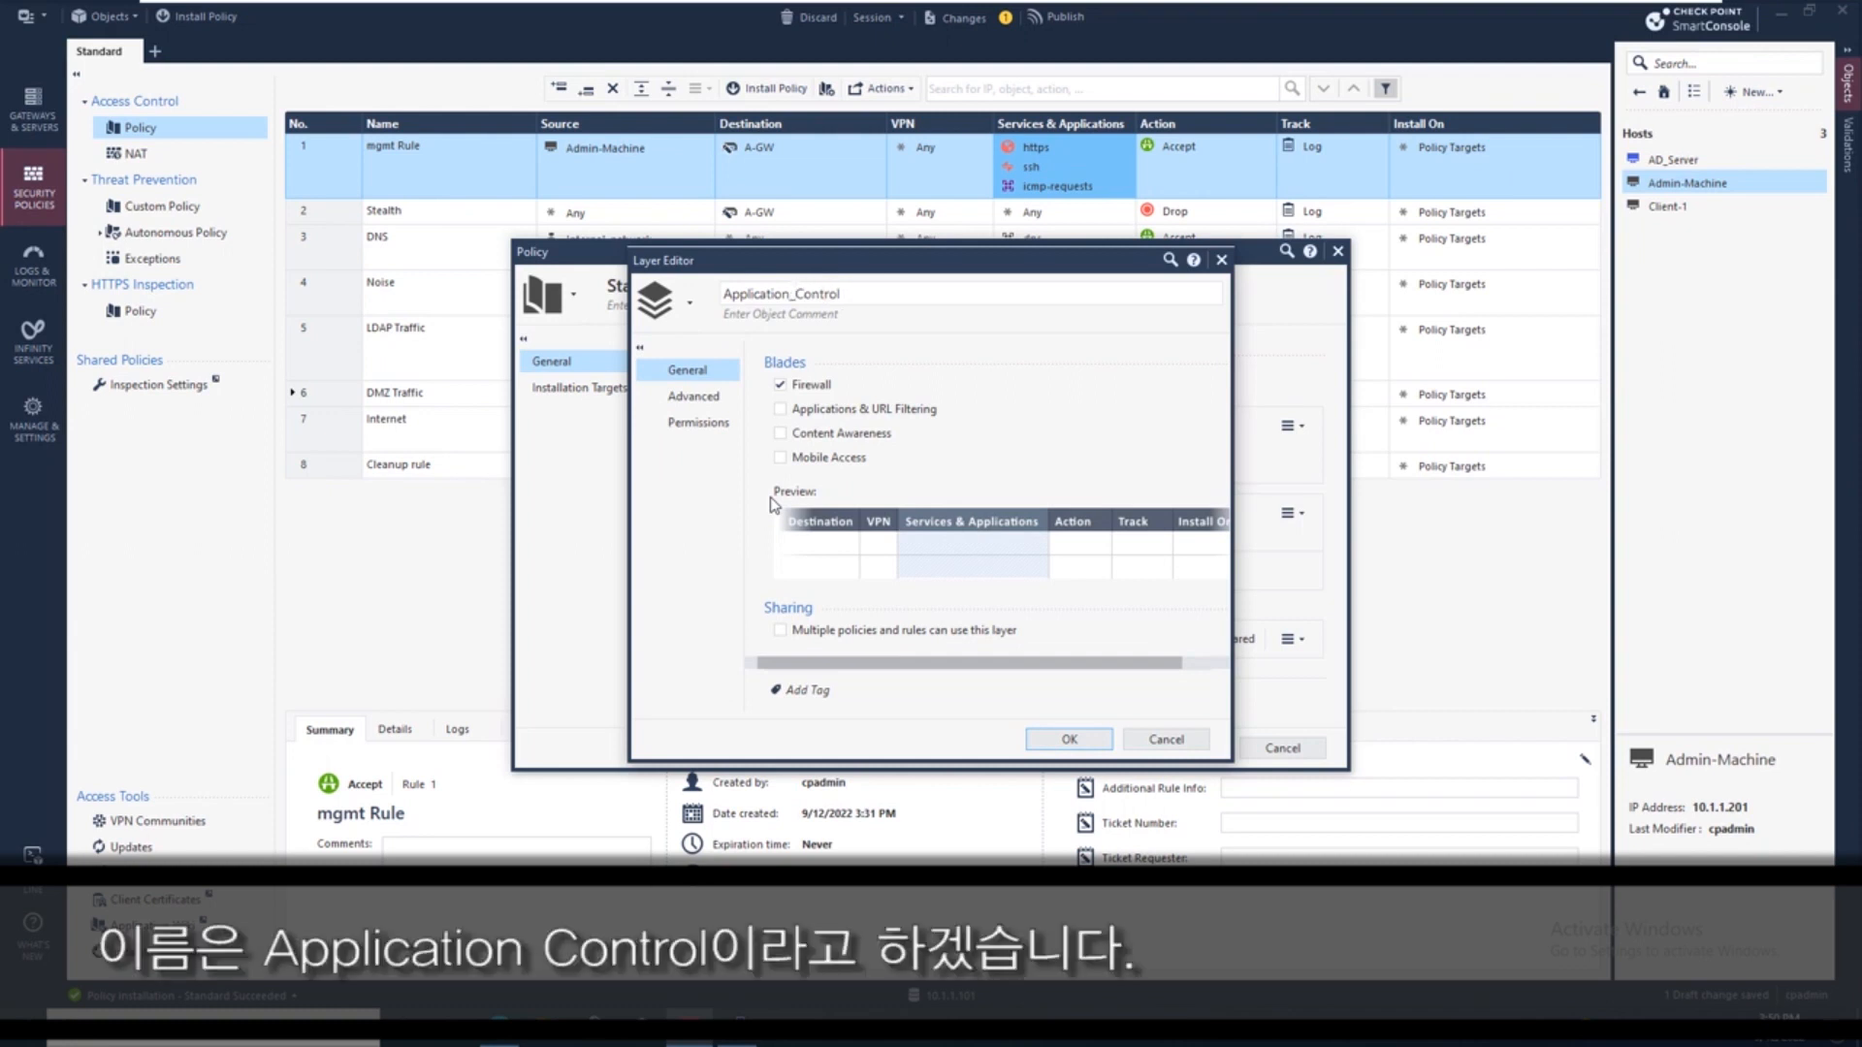
Step: Enable Applications & URL Filtering and disable Firewall for the new layer, saving both the layer and the policy
click(803, 413)
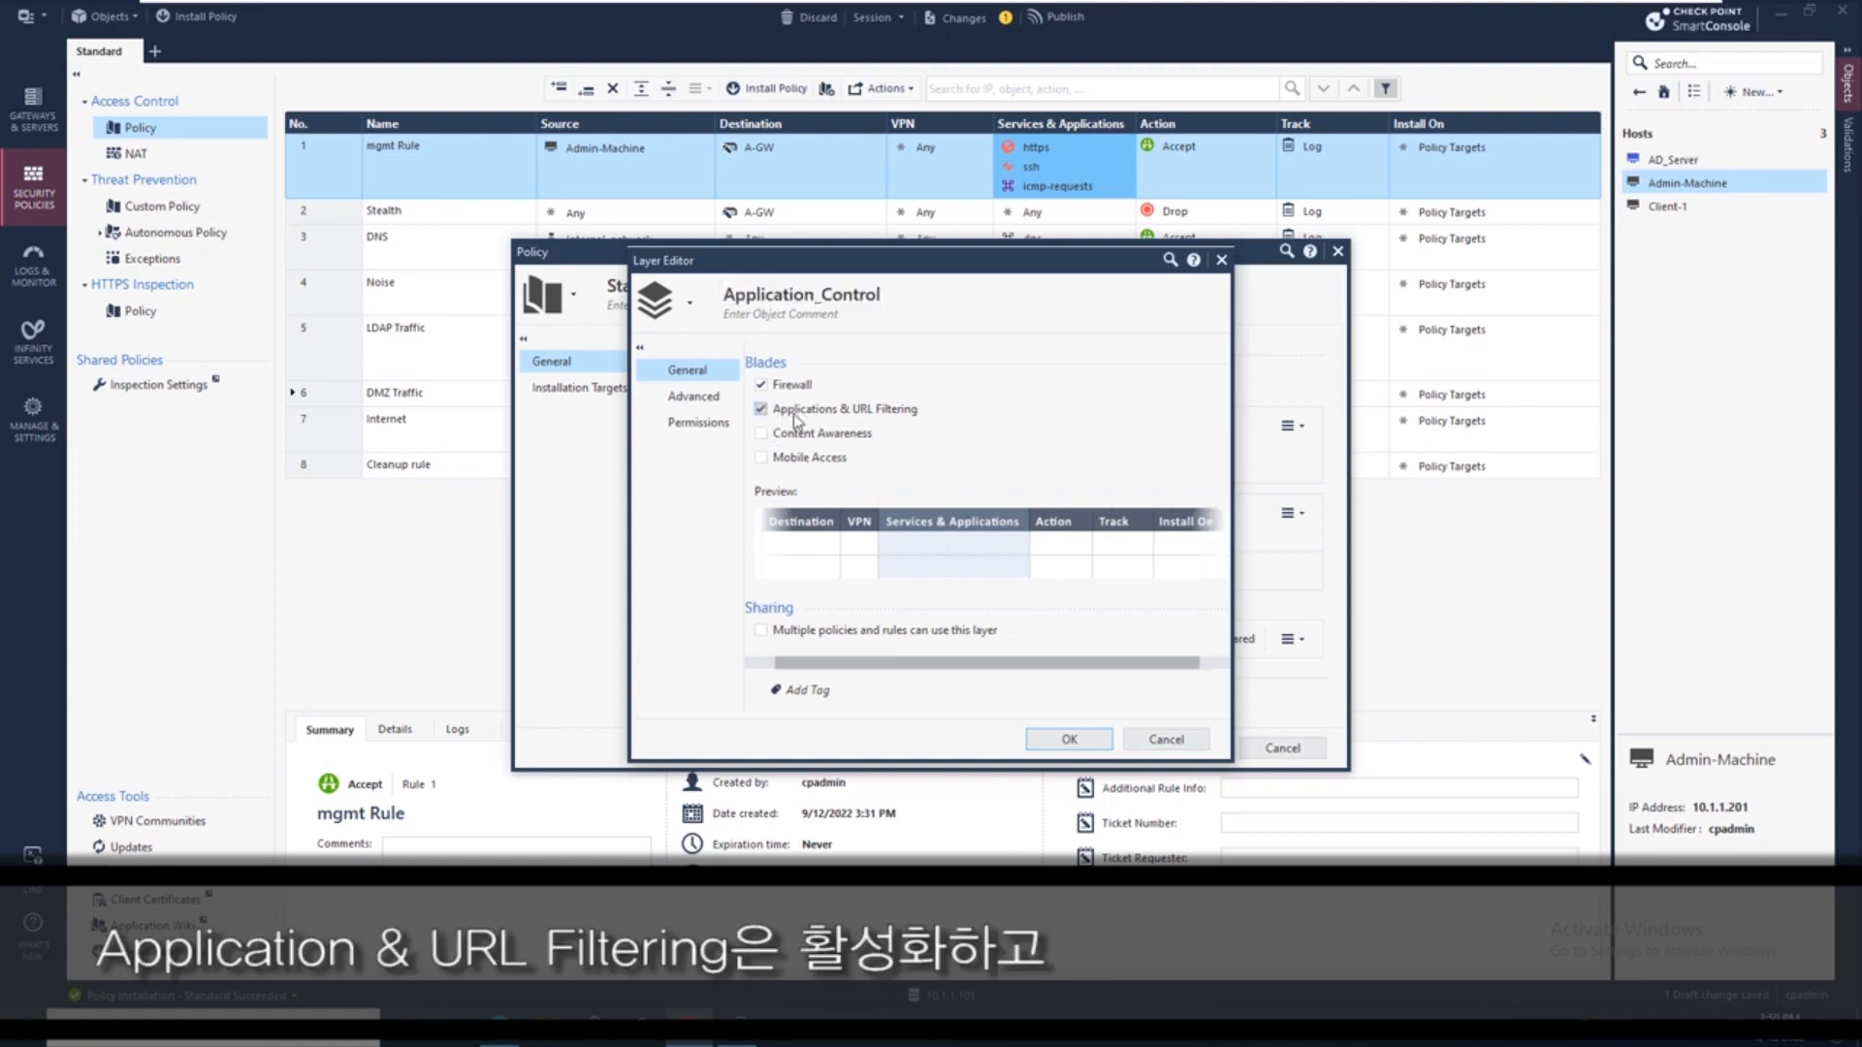
click(793, 389)
click(1069, 739)
click(1168, 751)
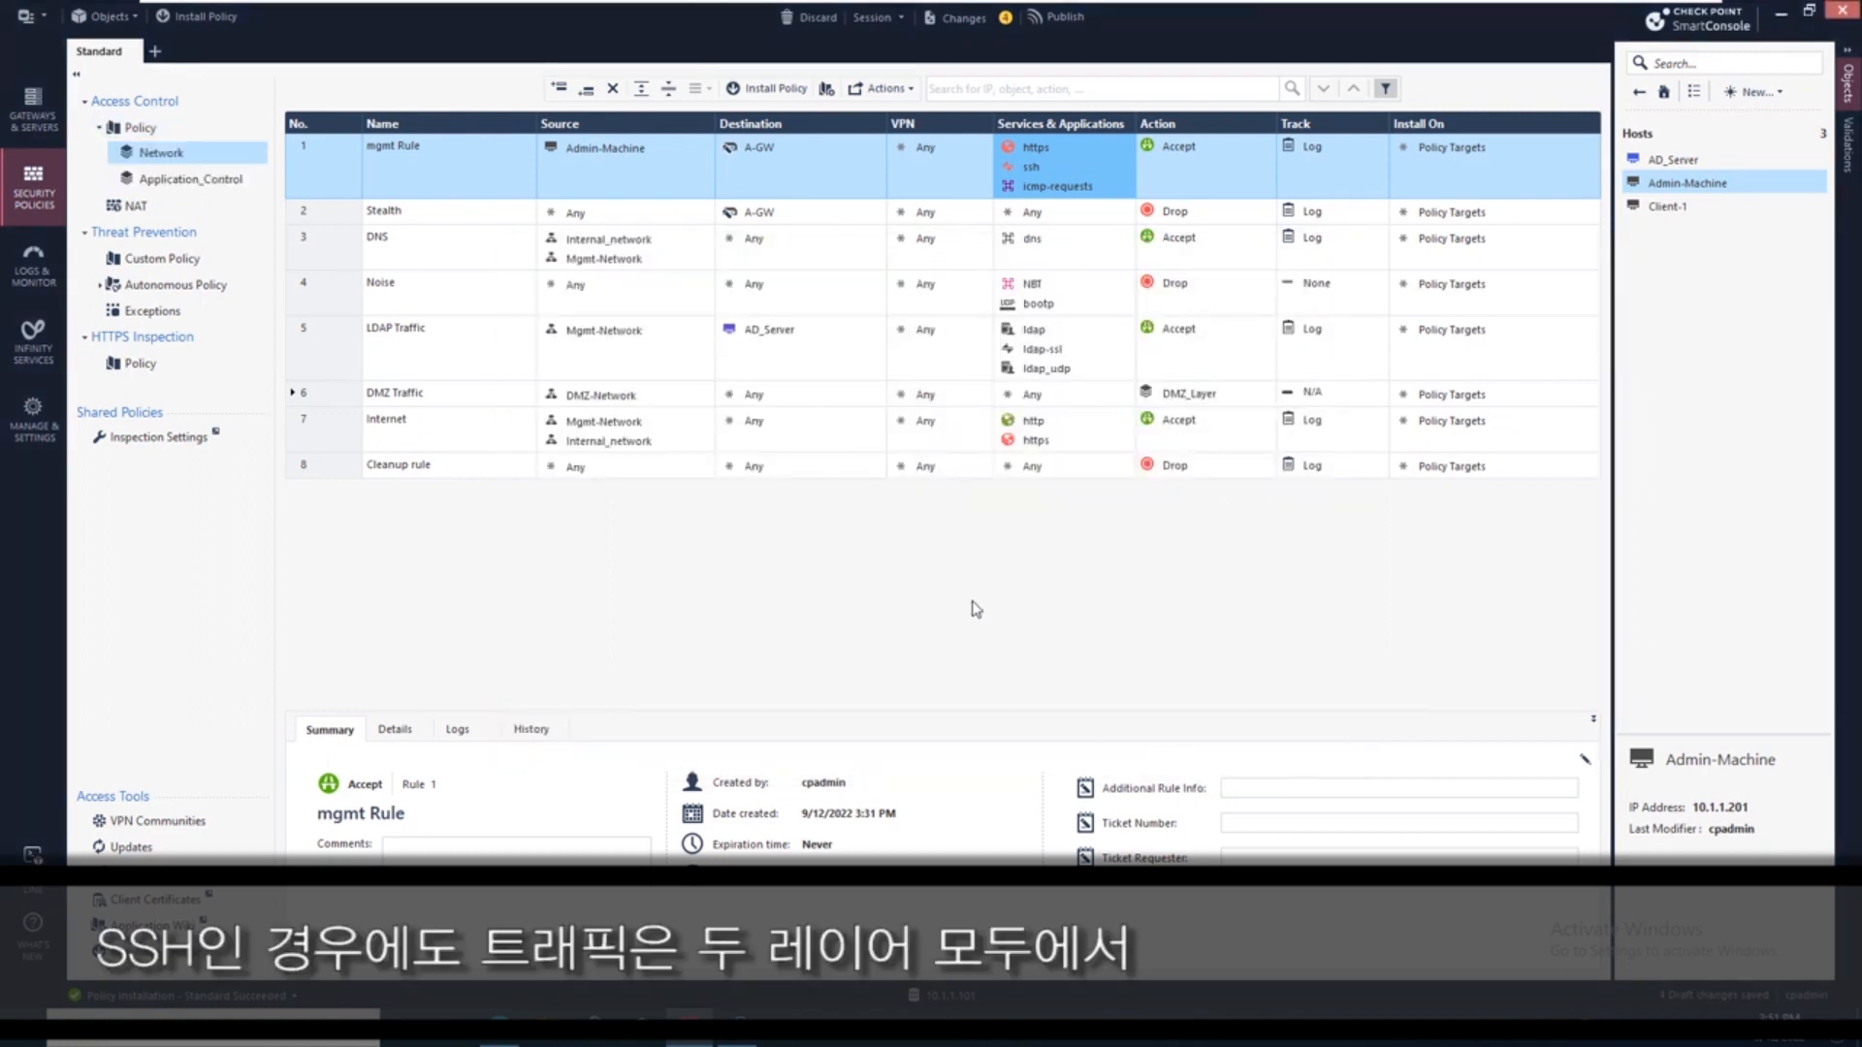
Step: In the Application_Control layer, set the Cleanup rule's action to Accept and its tracking to Log
click(233, 189)
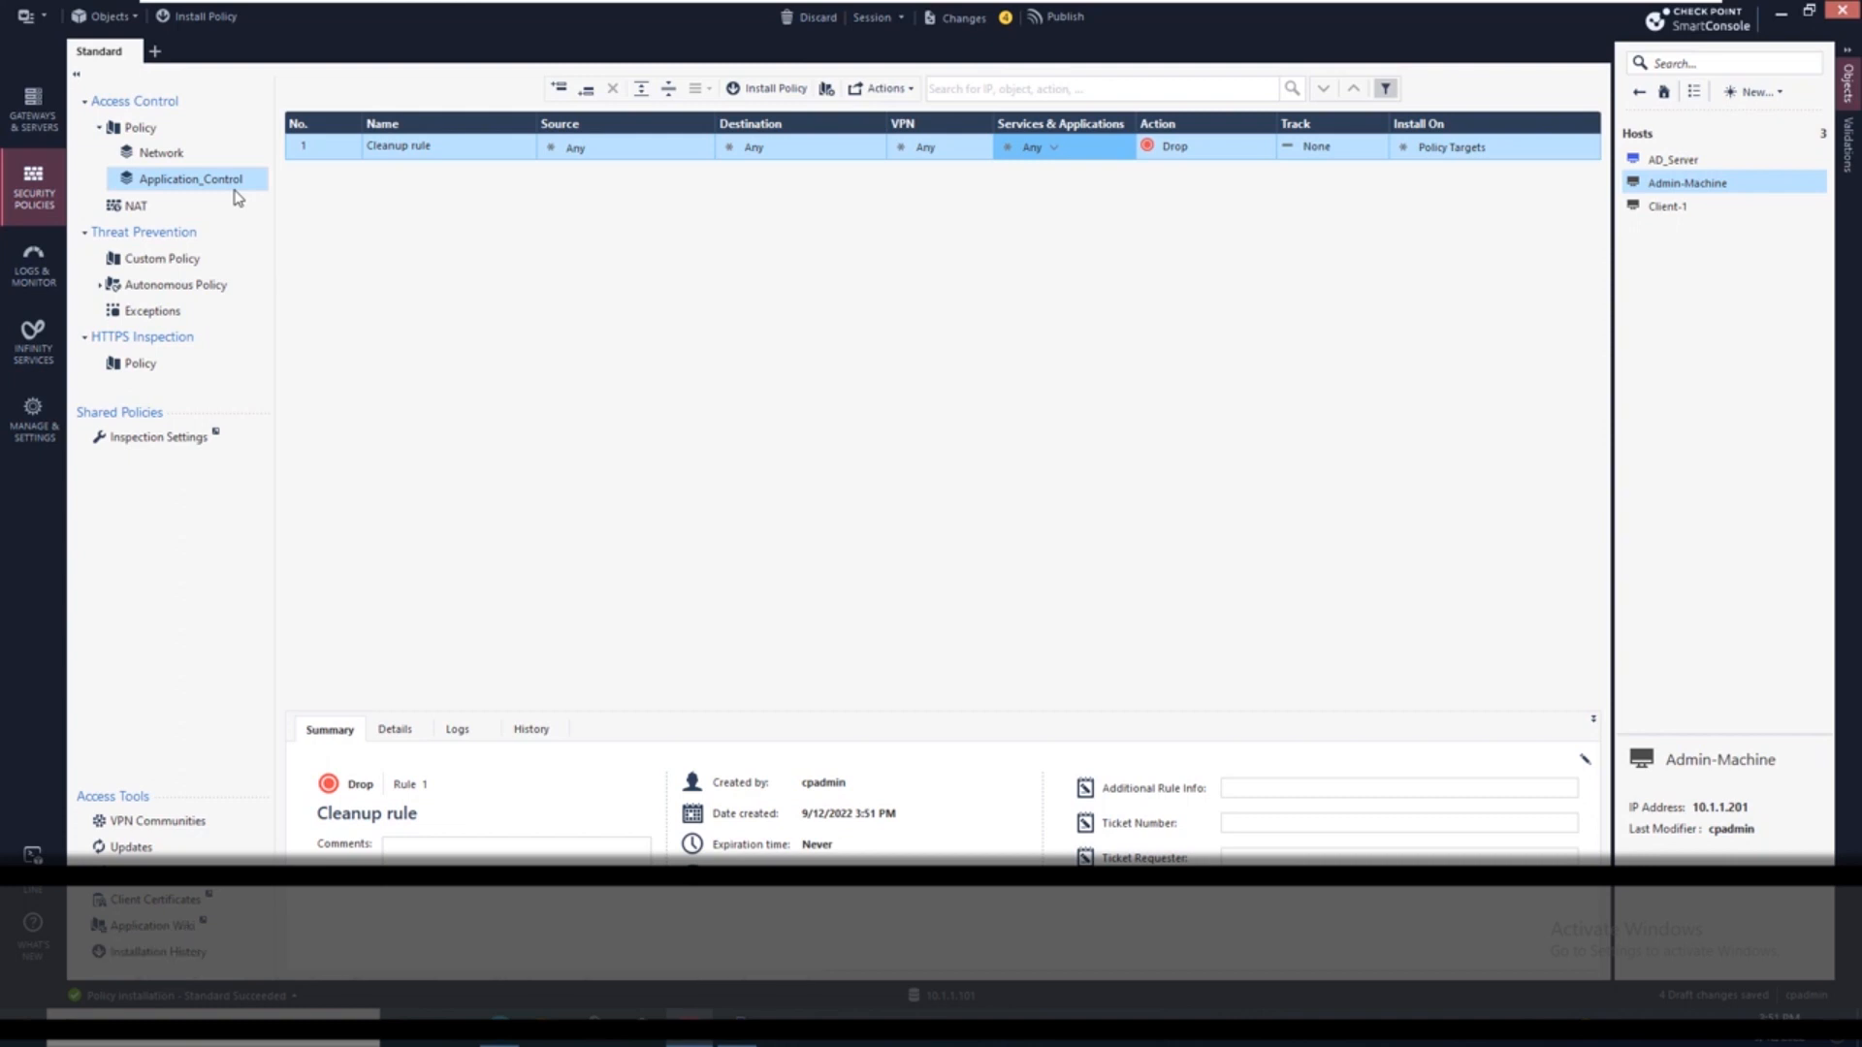
click(1163, 145)
click(1165, 146)
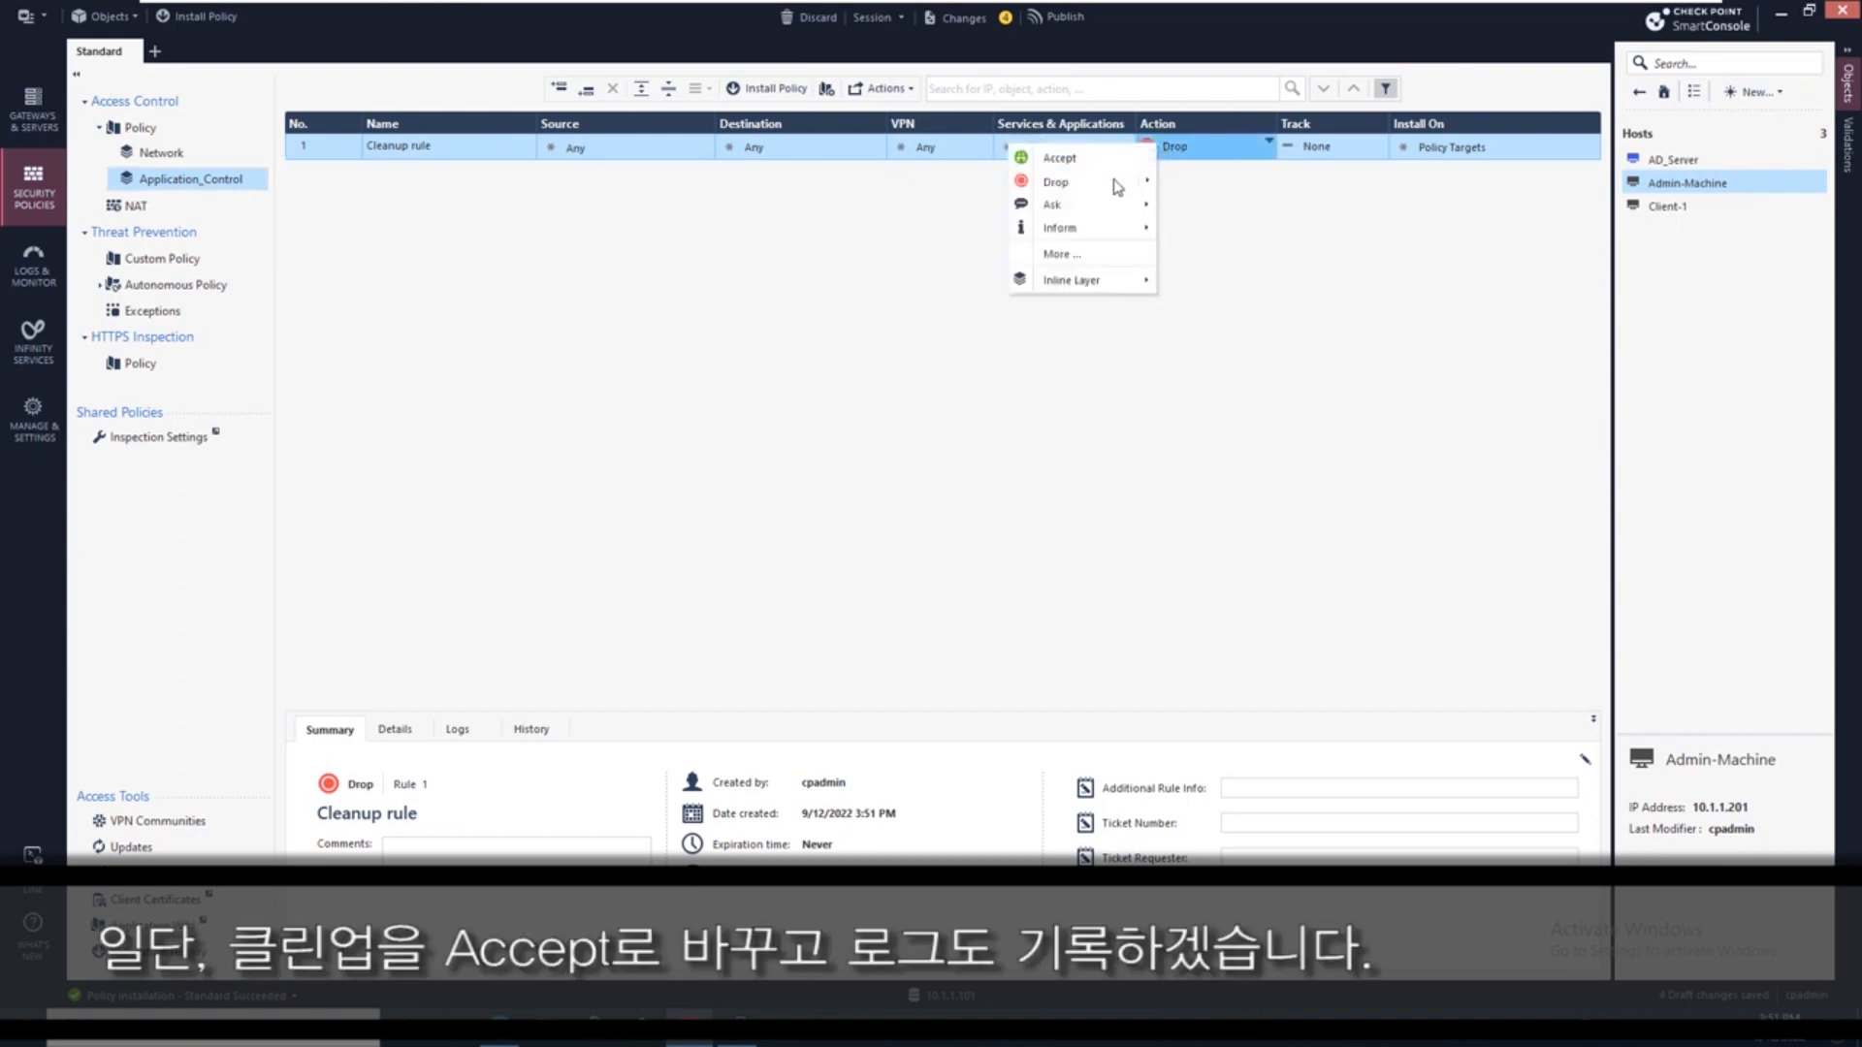
click(1117, 158)
click(1292, 153)
click(1292, 152)
click(1295, 176)
Step: Add a rule above the Cleanup rule and name it "Block sites"
click(559, 87)
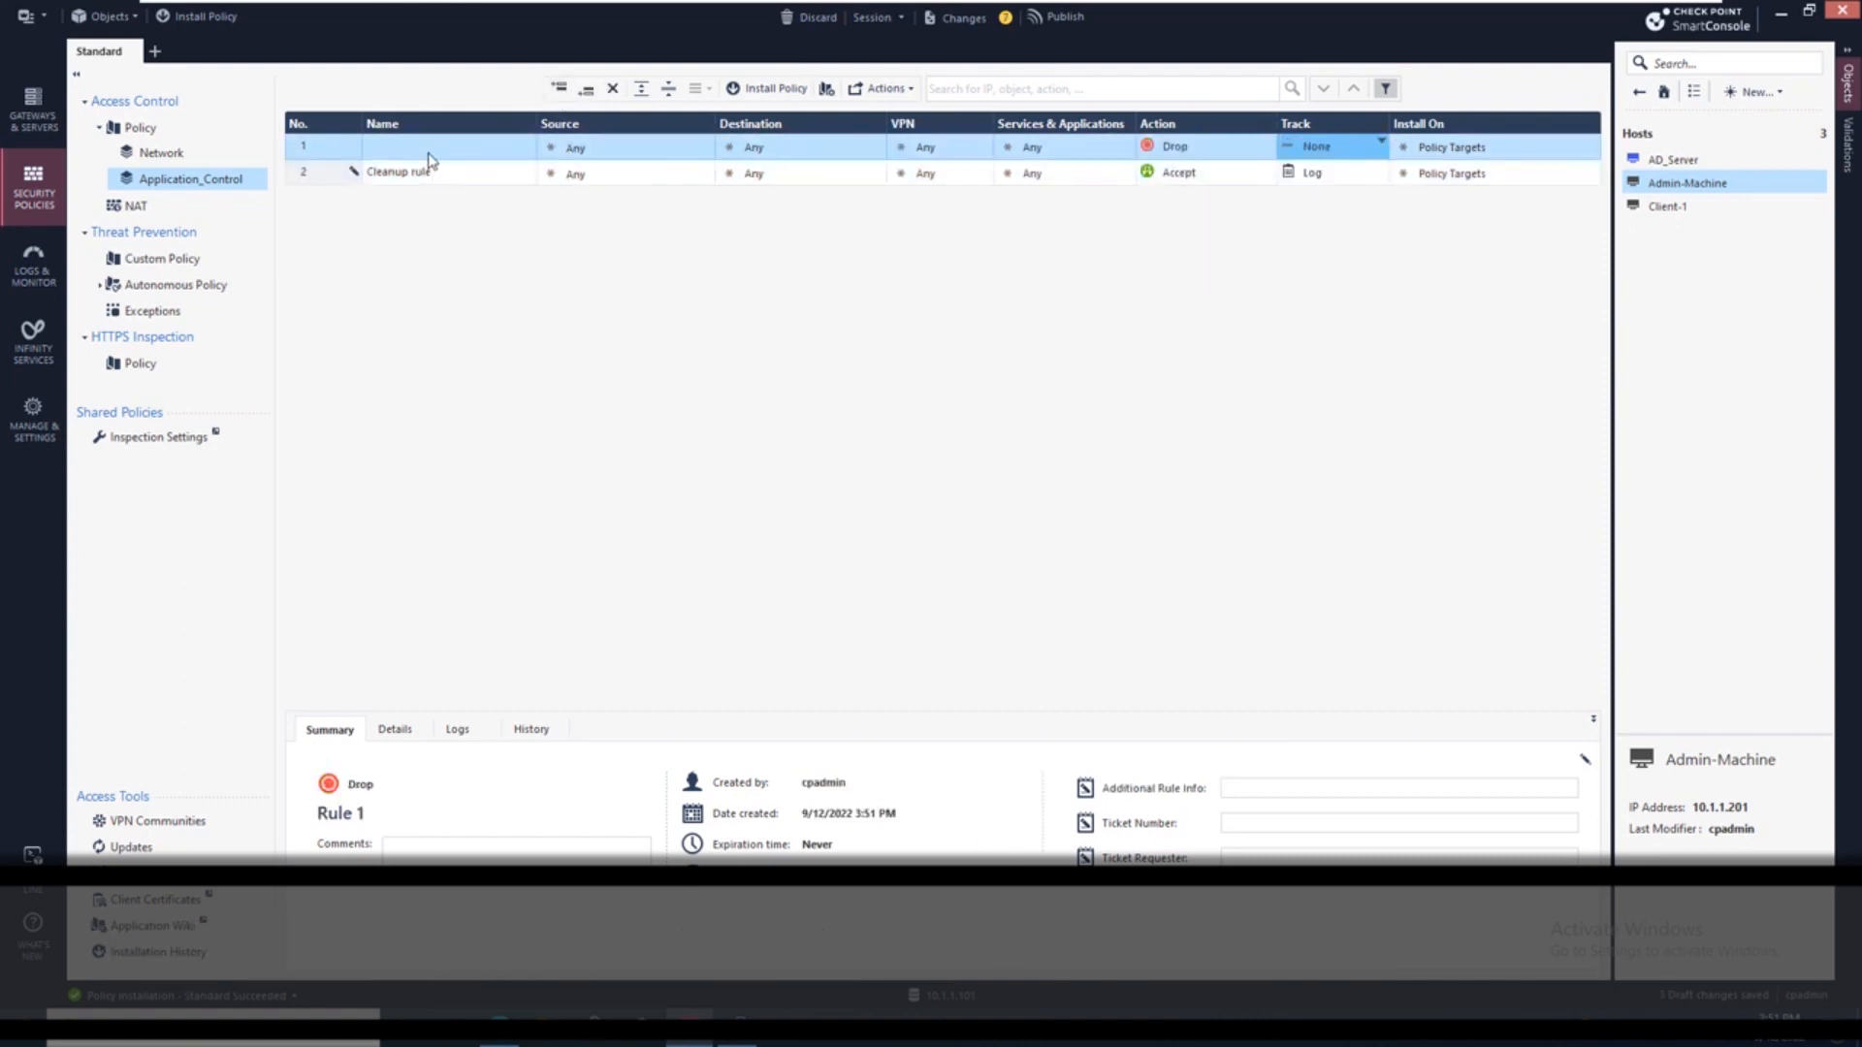
double_click(429, 150)
text(Block)
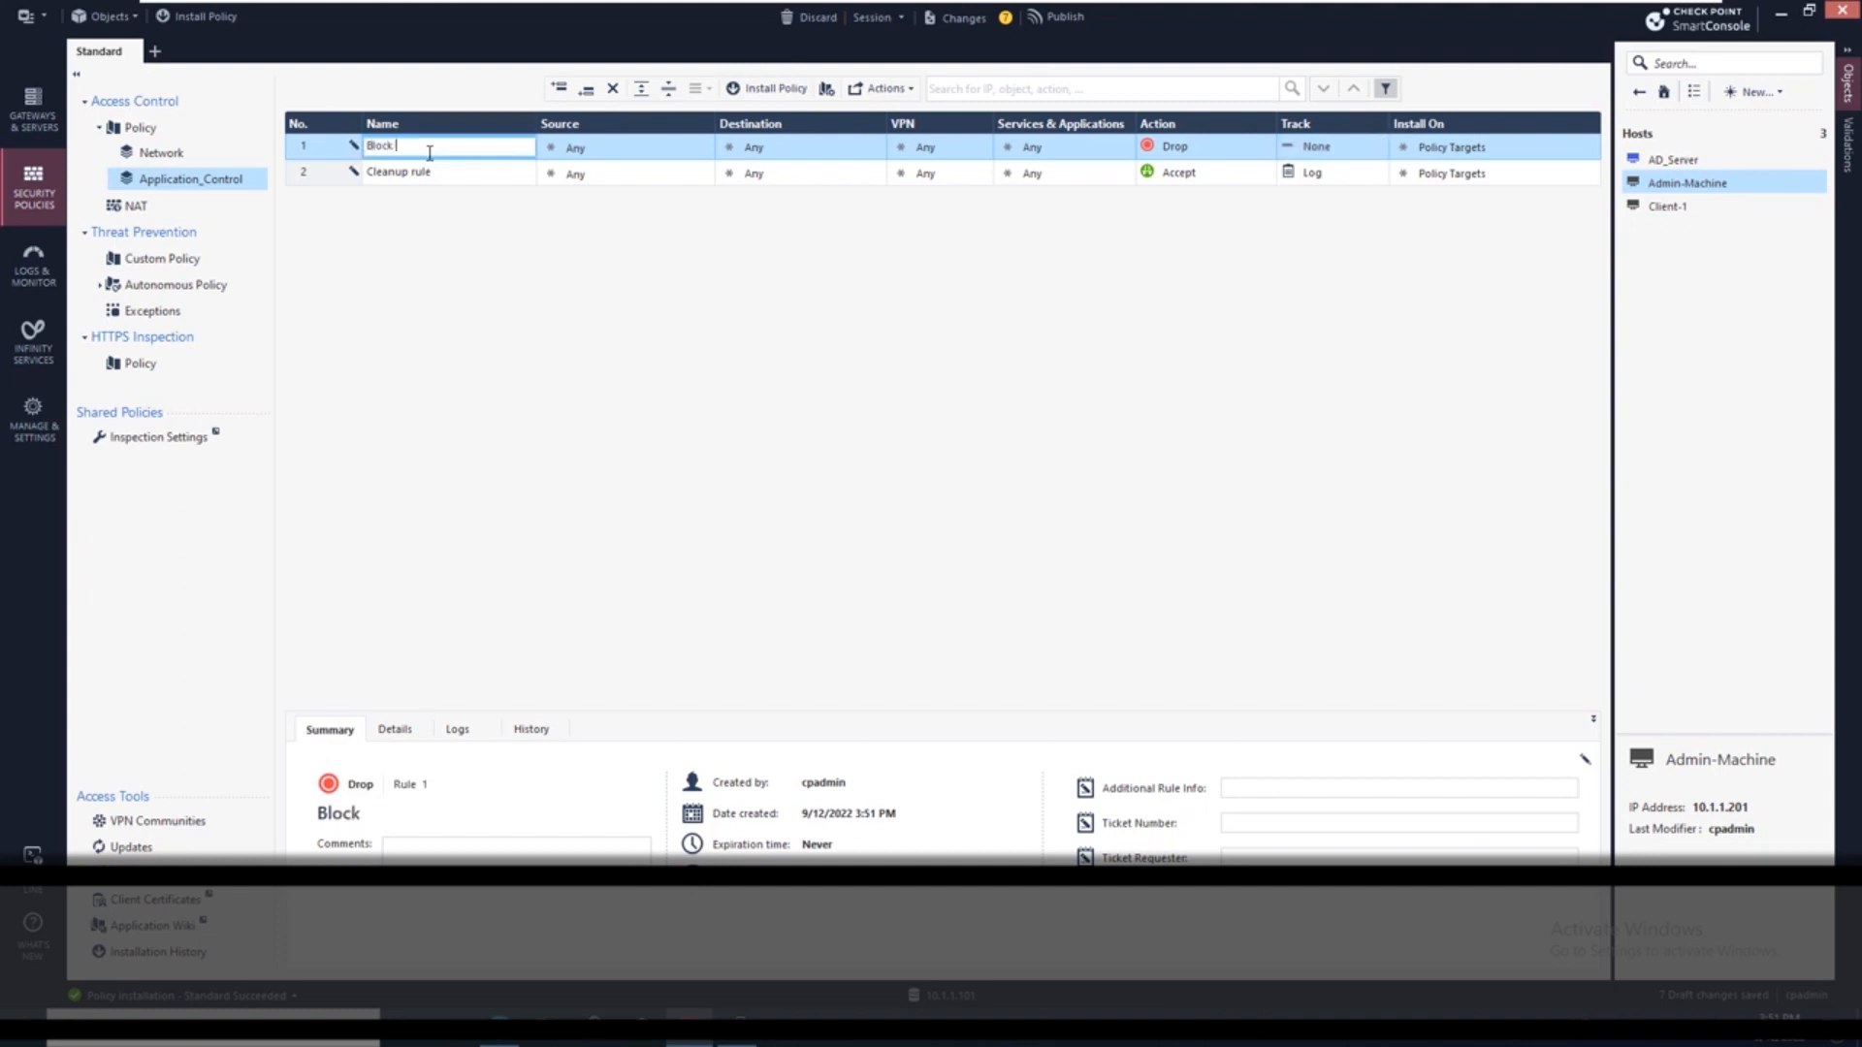
text( sites)
Step: Add the Gambling and Botnets categories to the Block sites rule's services and applications
click(1125, 144)
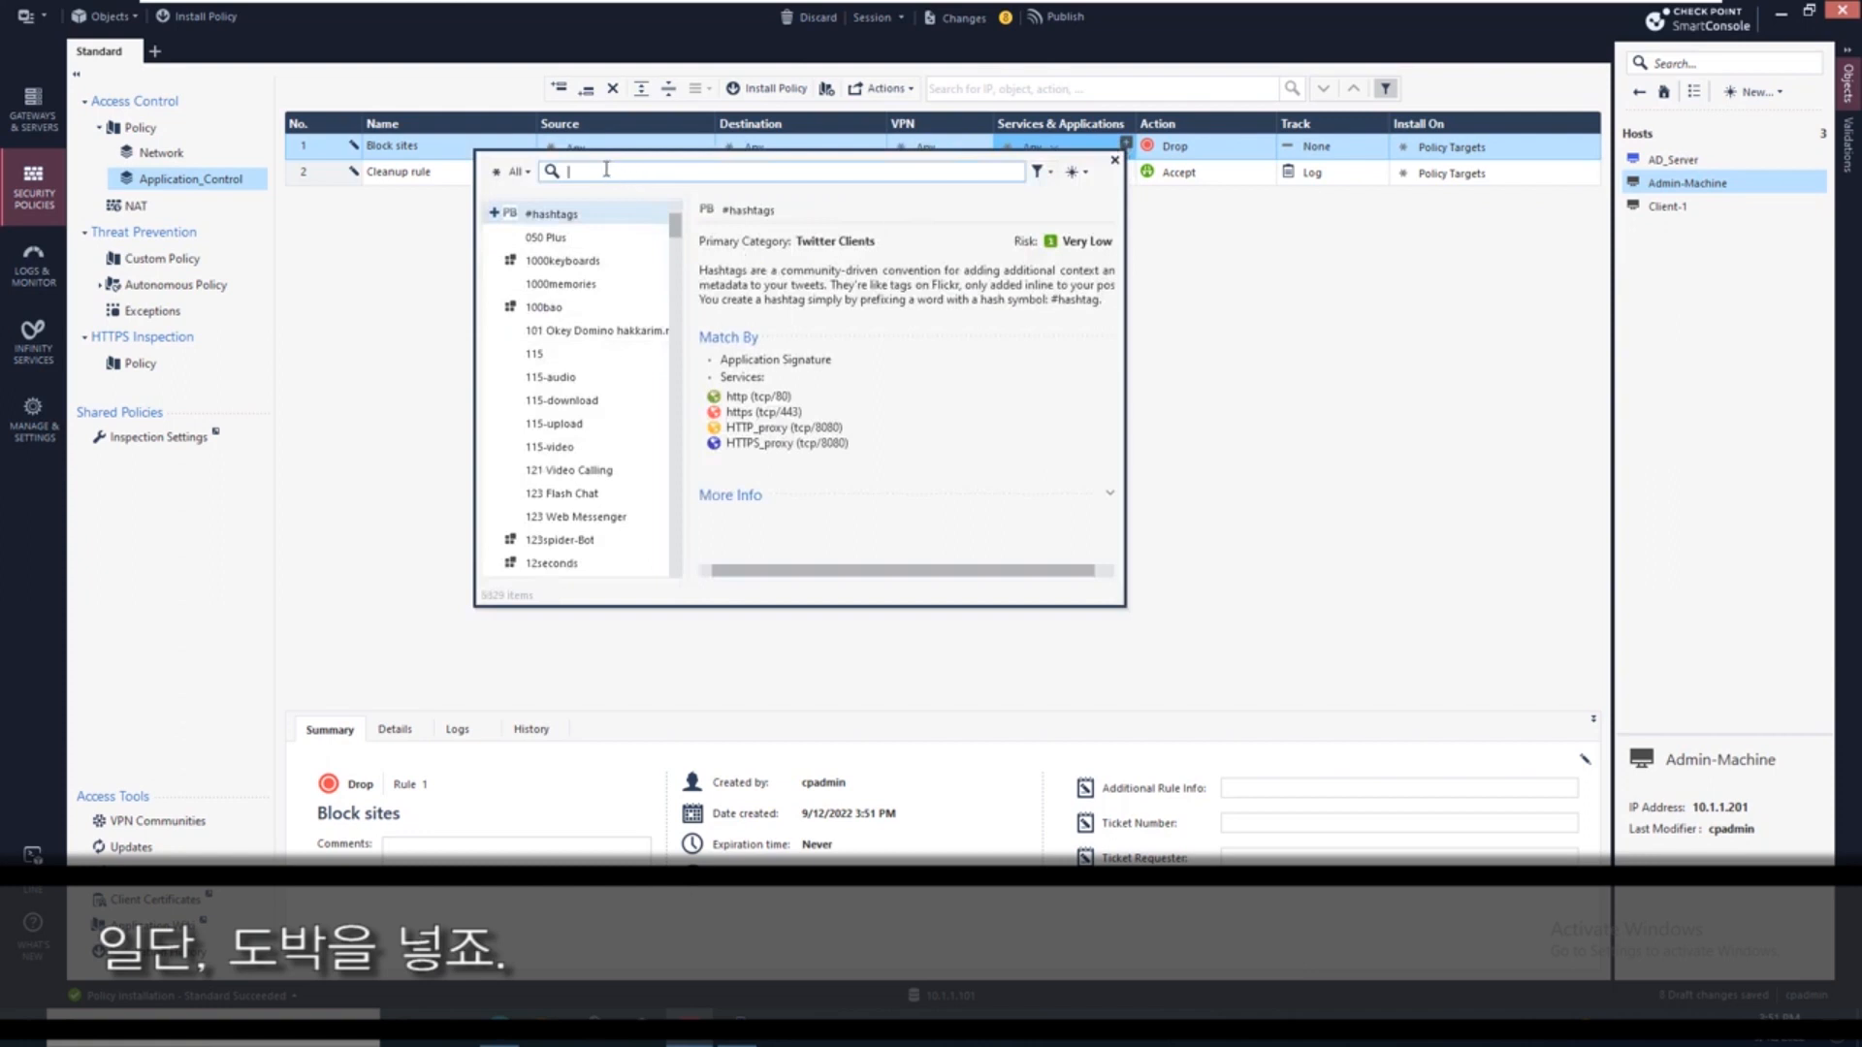
text(gam)
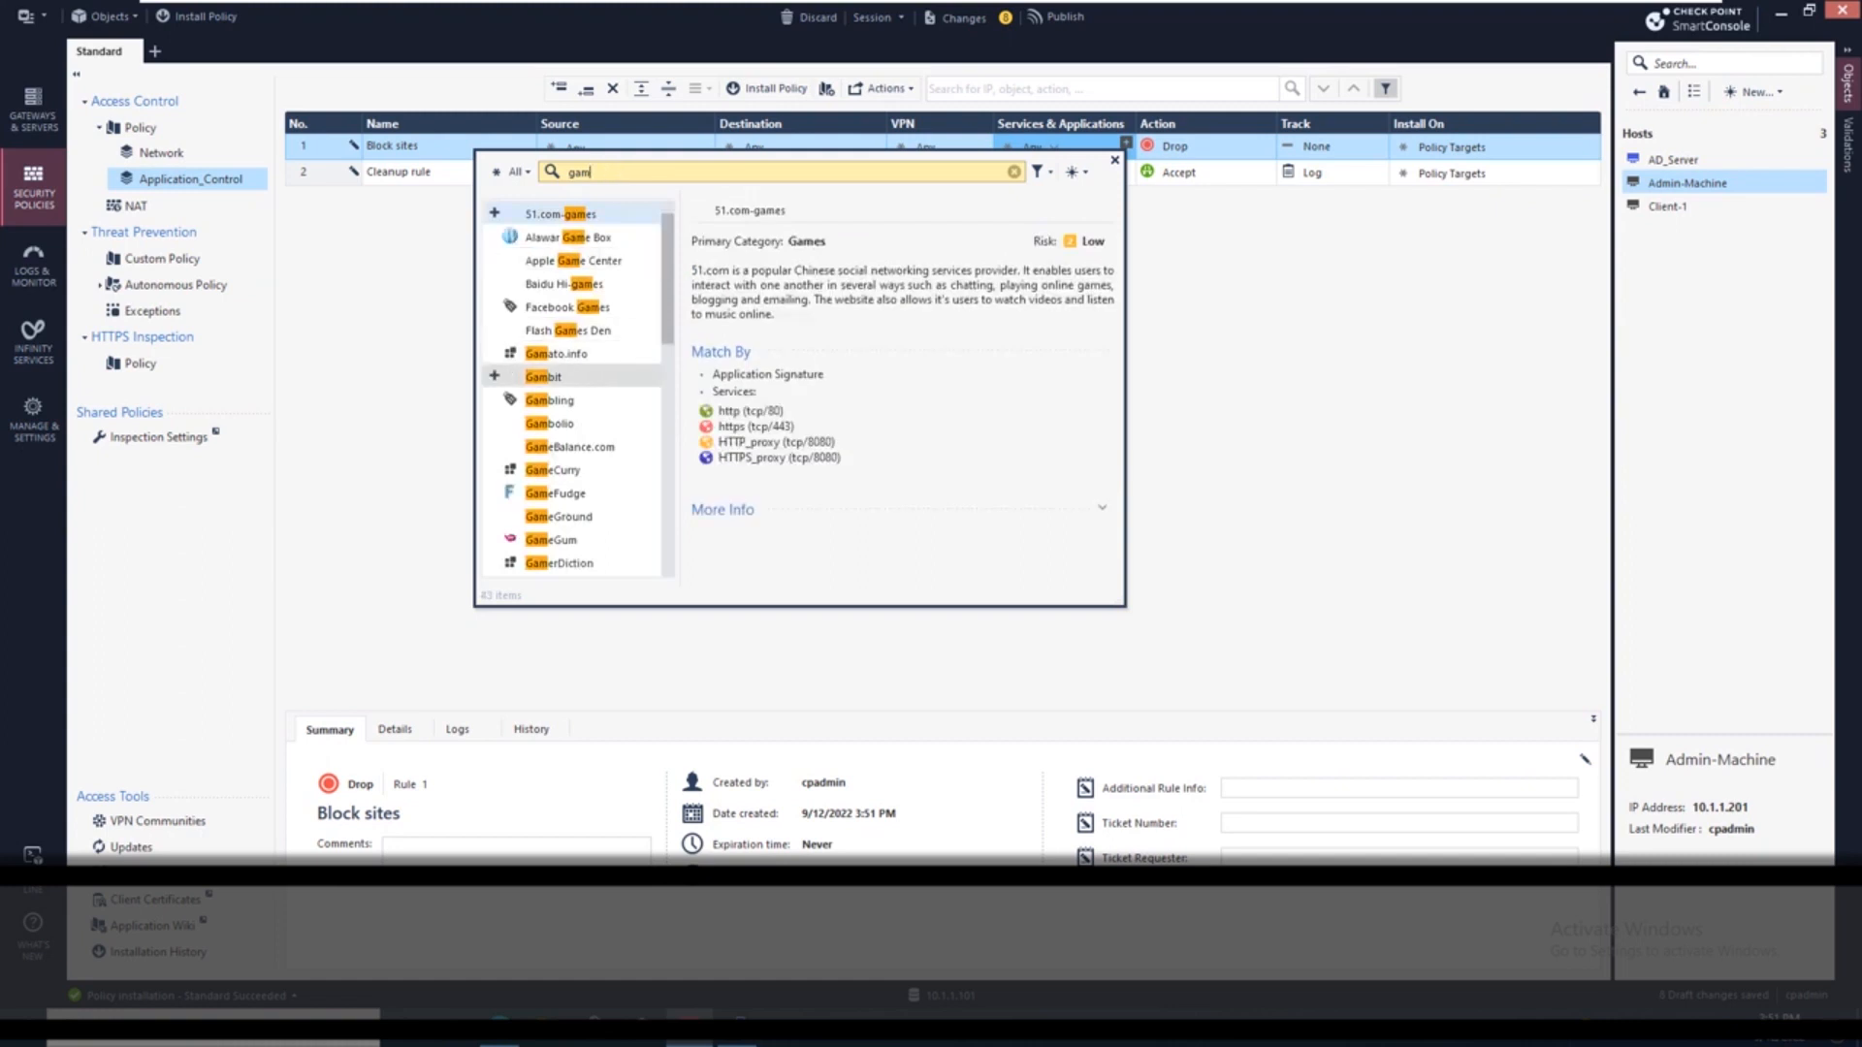
click(493, 399)
key(ctrl+a)
text(bo)
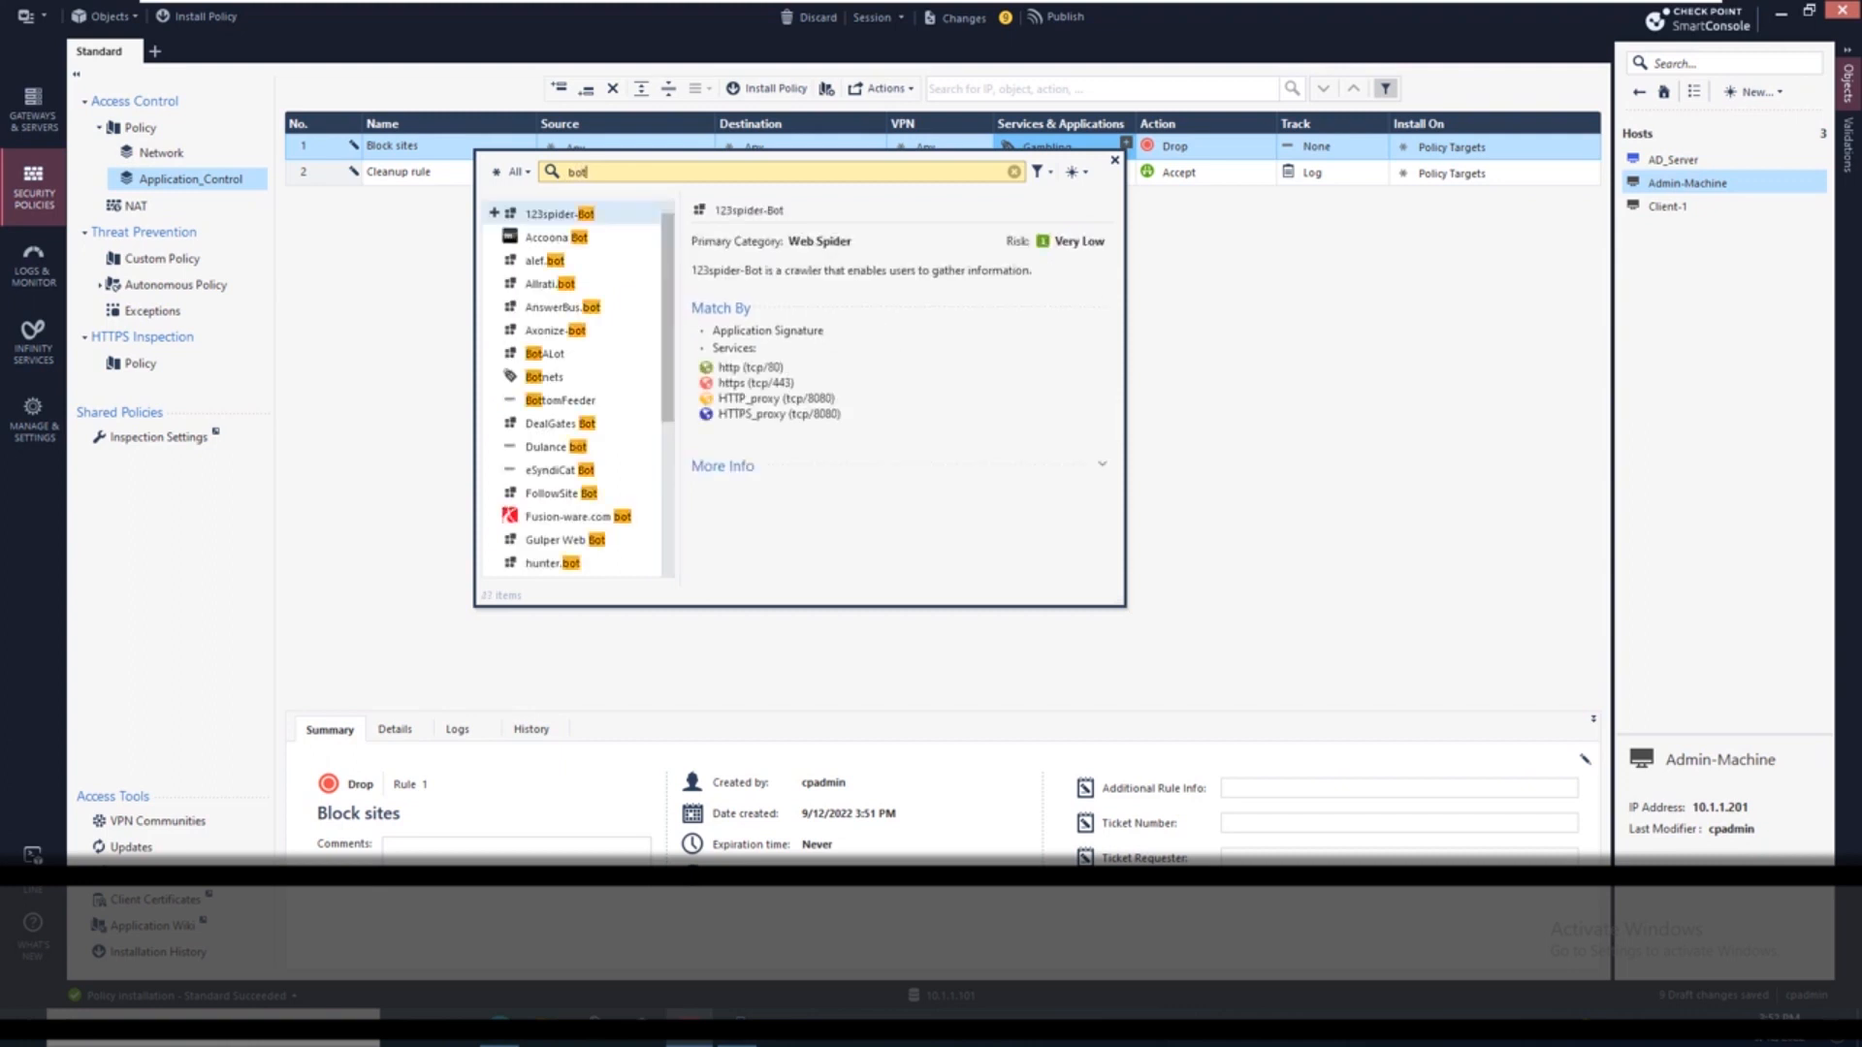
click(493, 376)
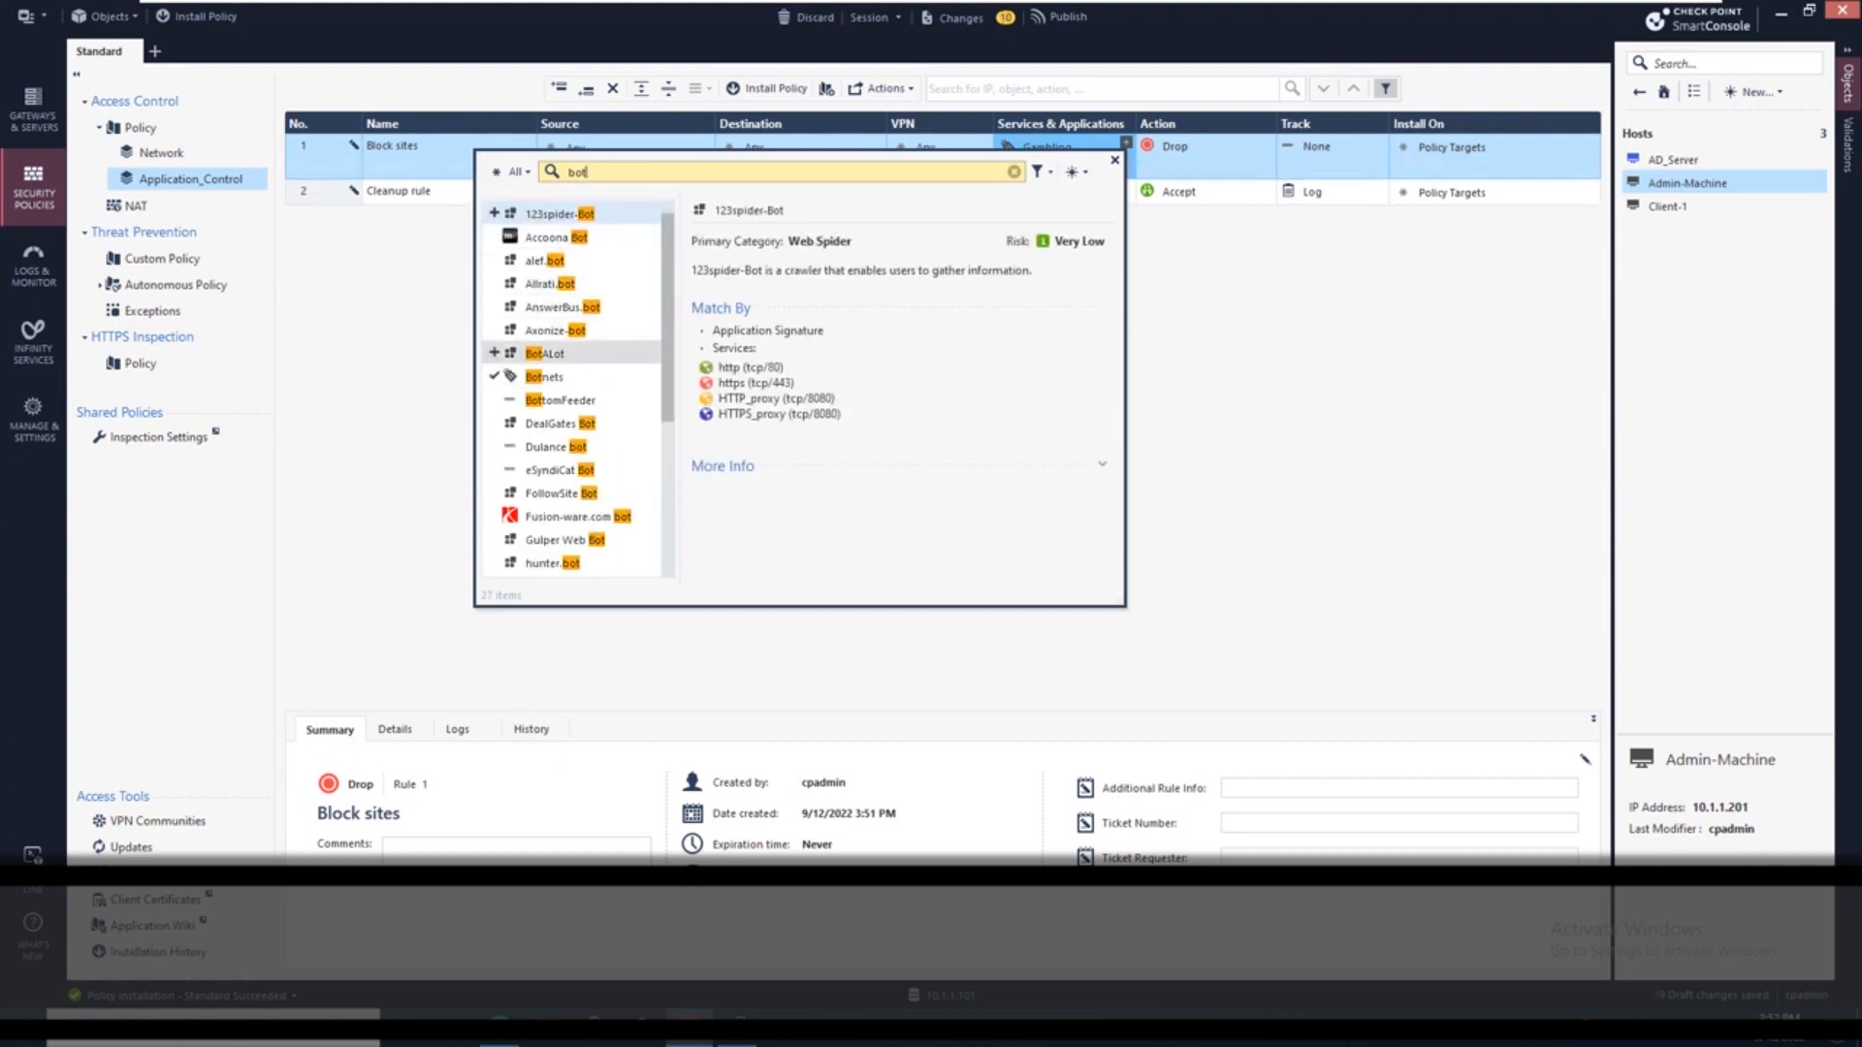
Step: Add the Anonymizer category to the Block sites rule and set its tracking to Log with Accounting
text(no)
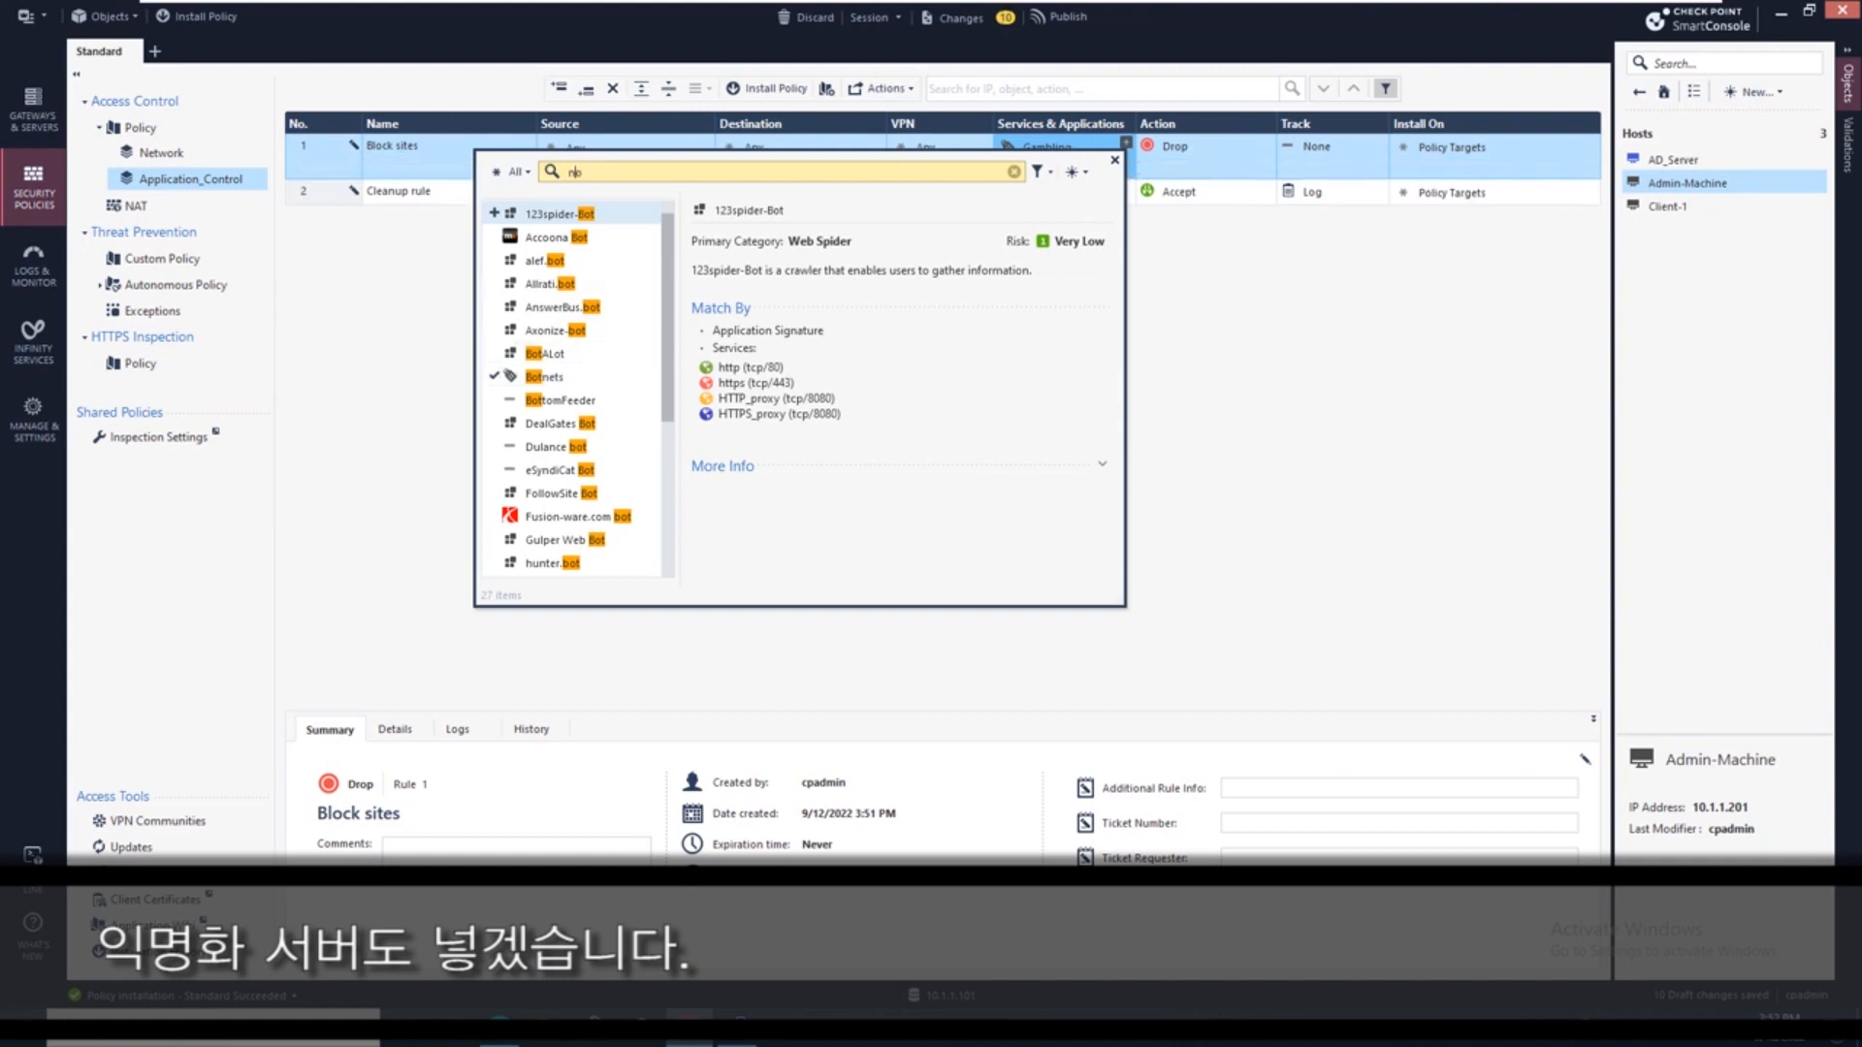
key(ctrl+a)
text(anon)
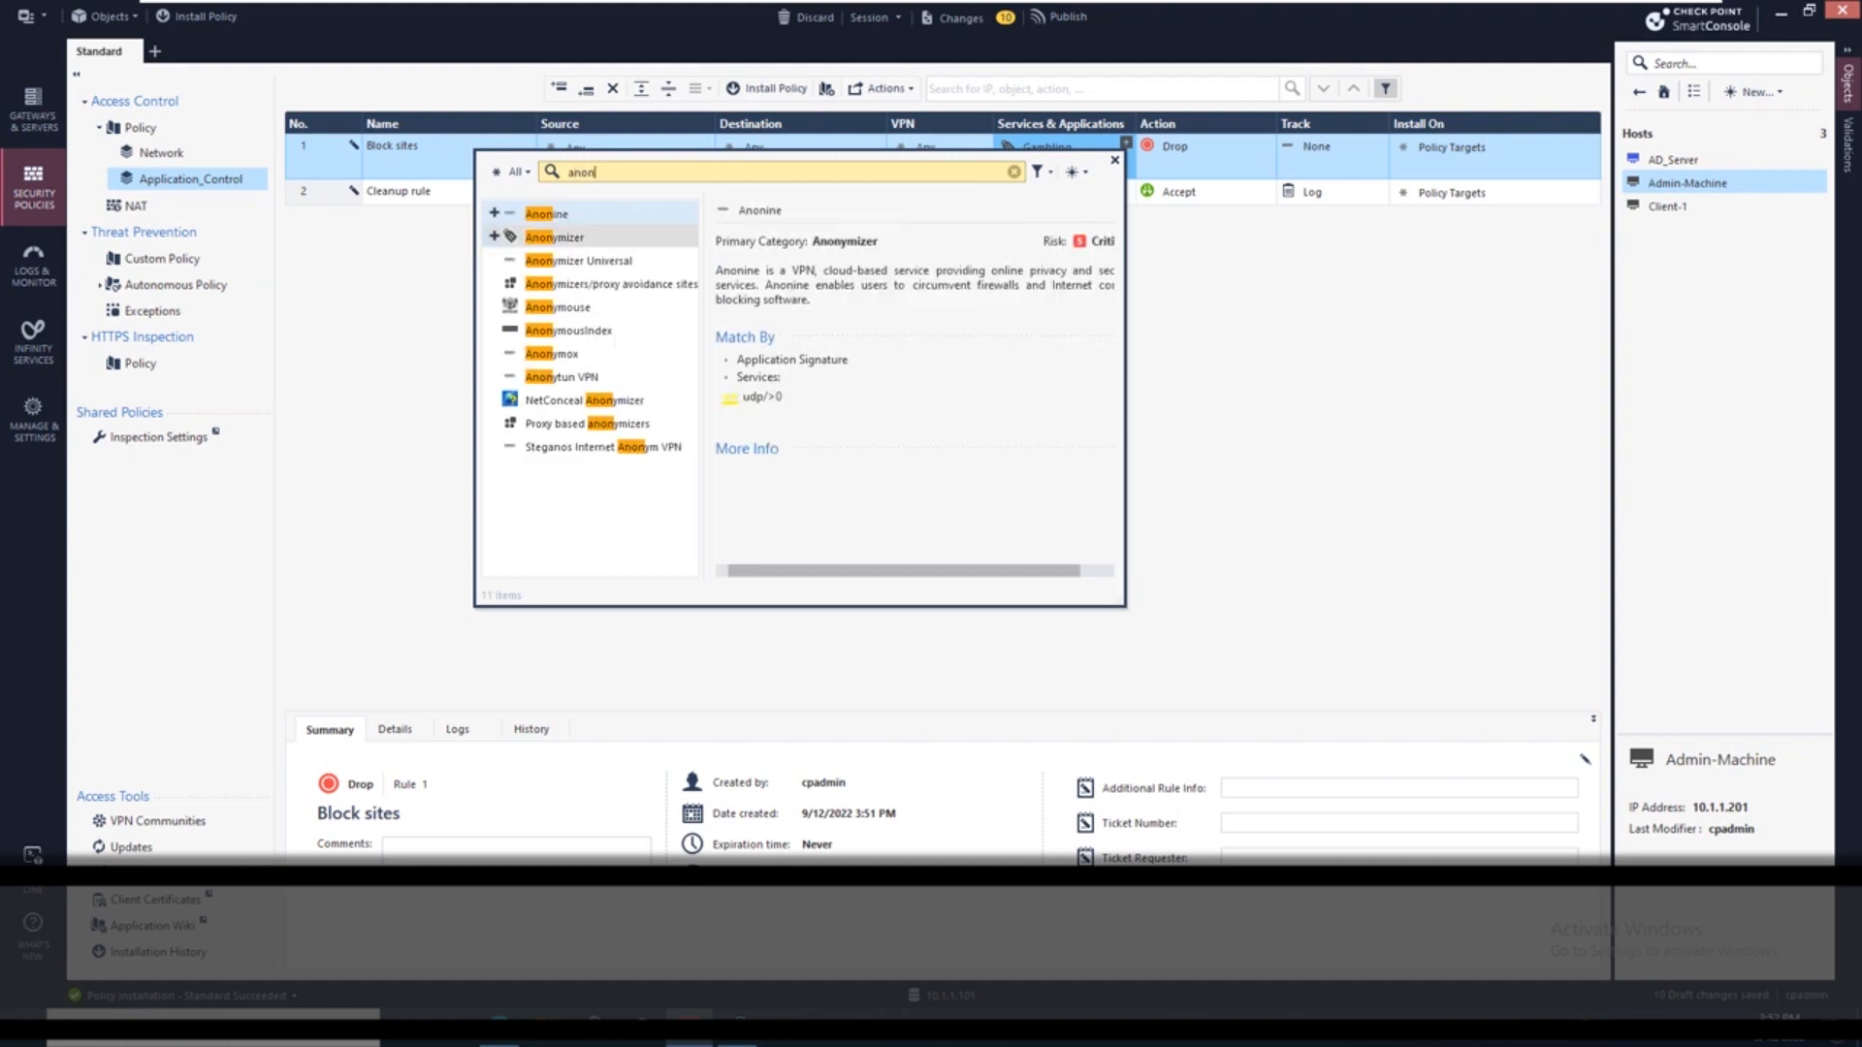
click(494, 236)
key(Escape)
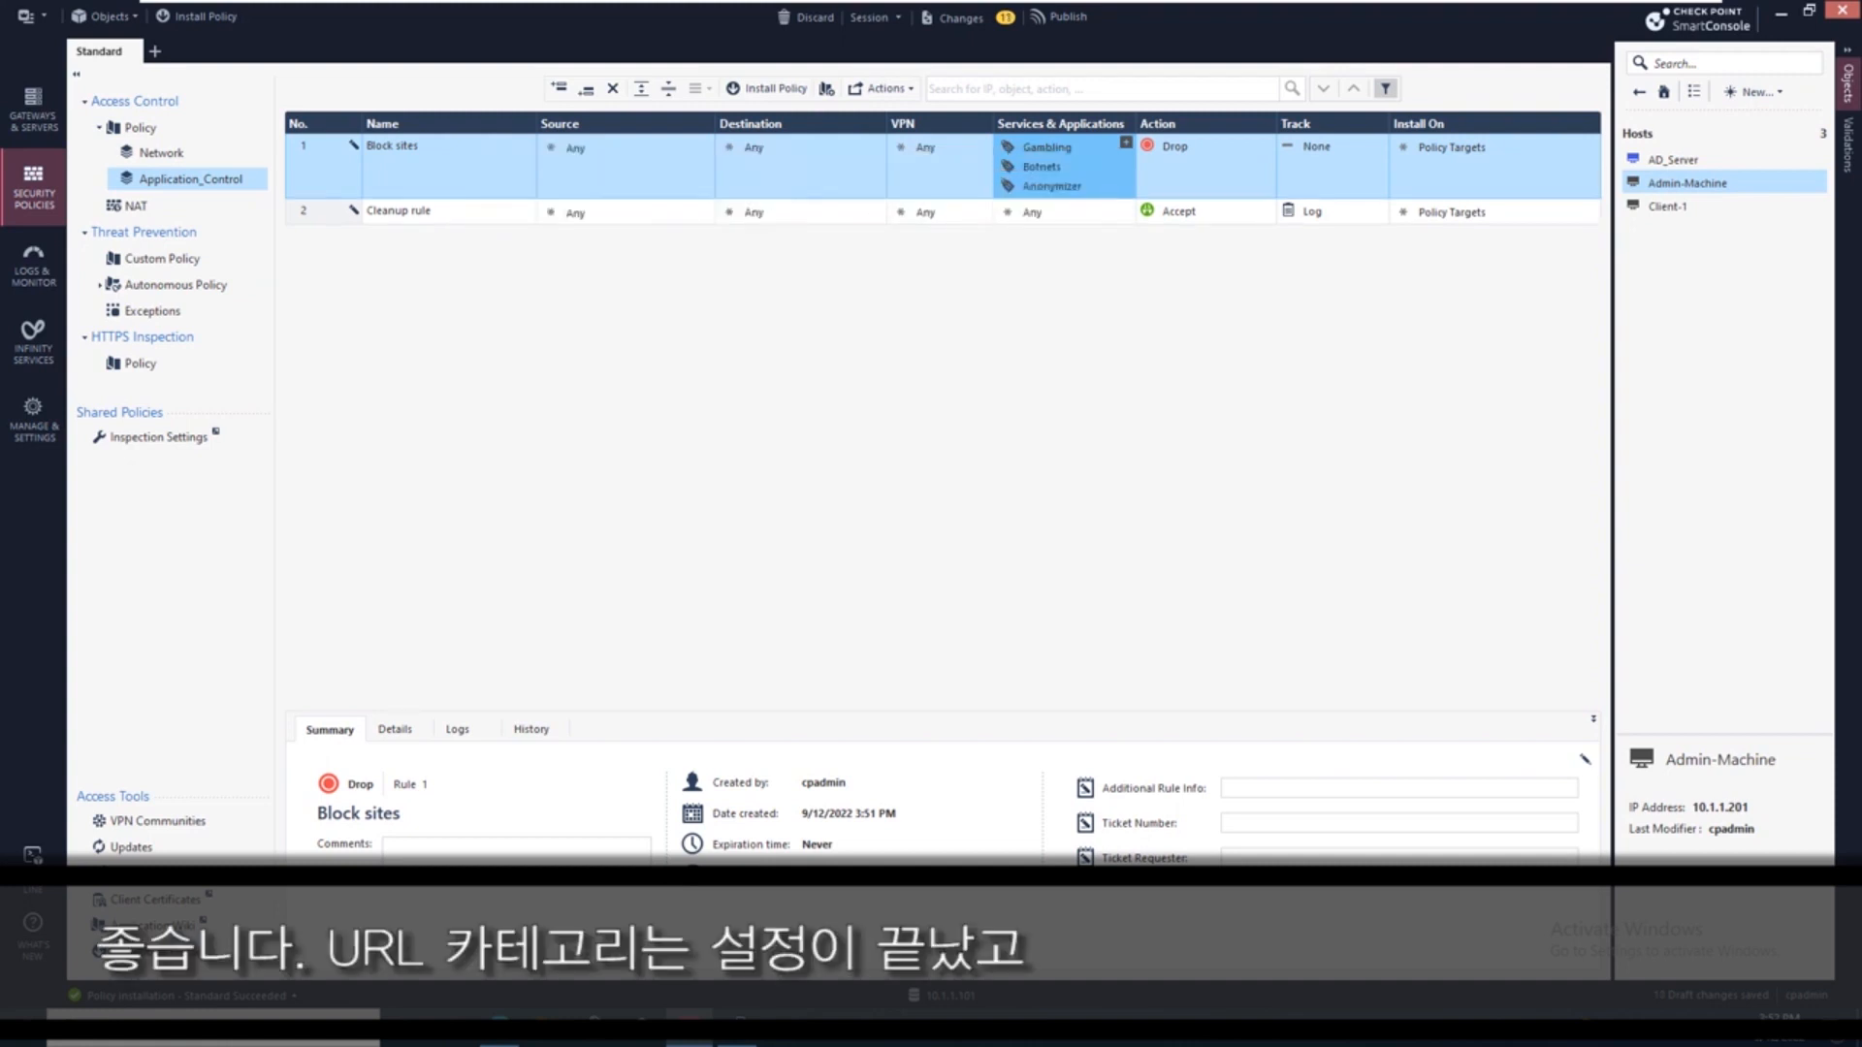
right_click(1296, 152)
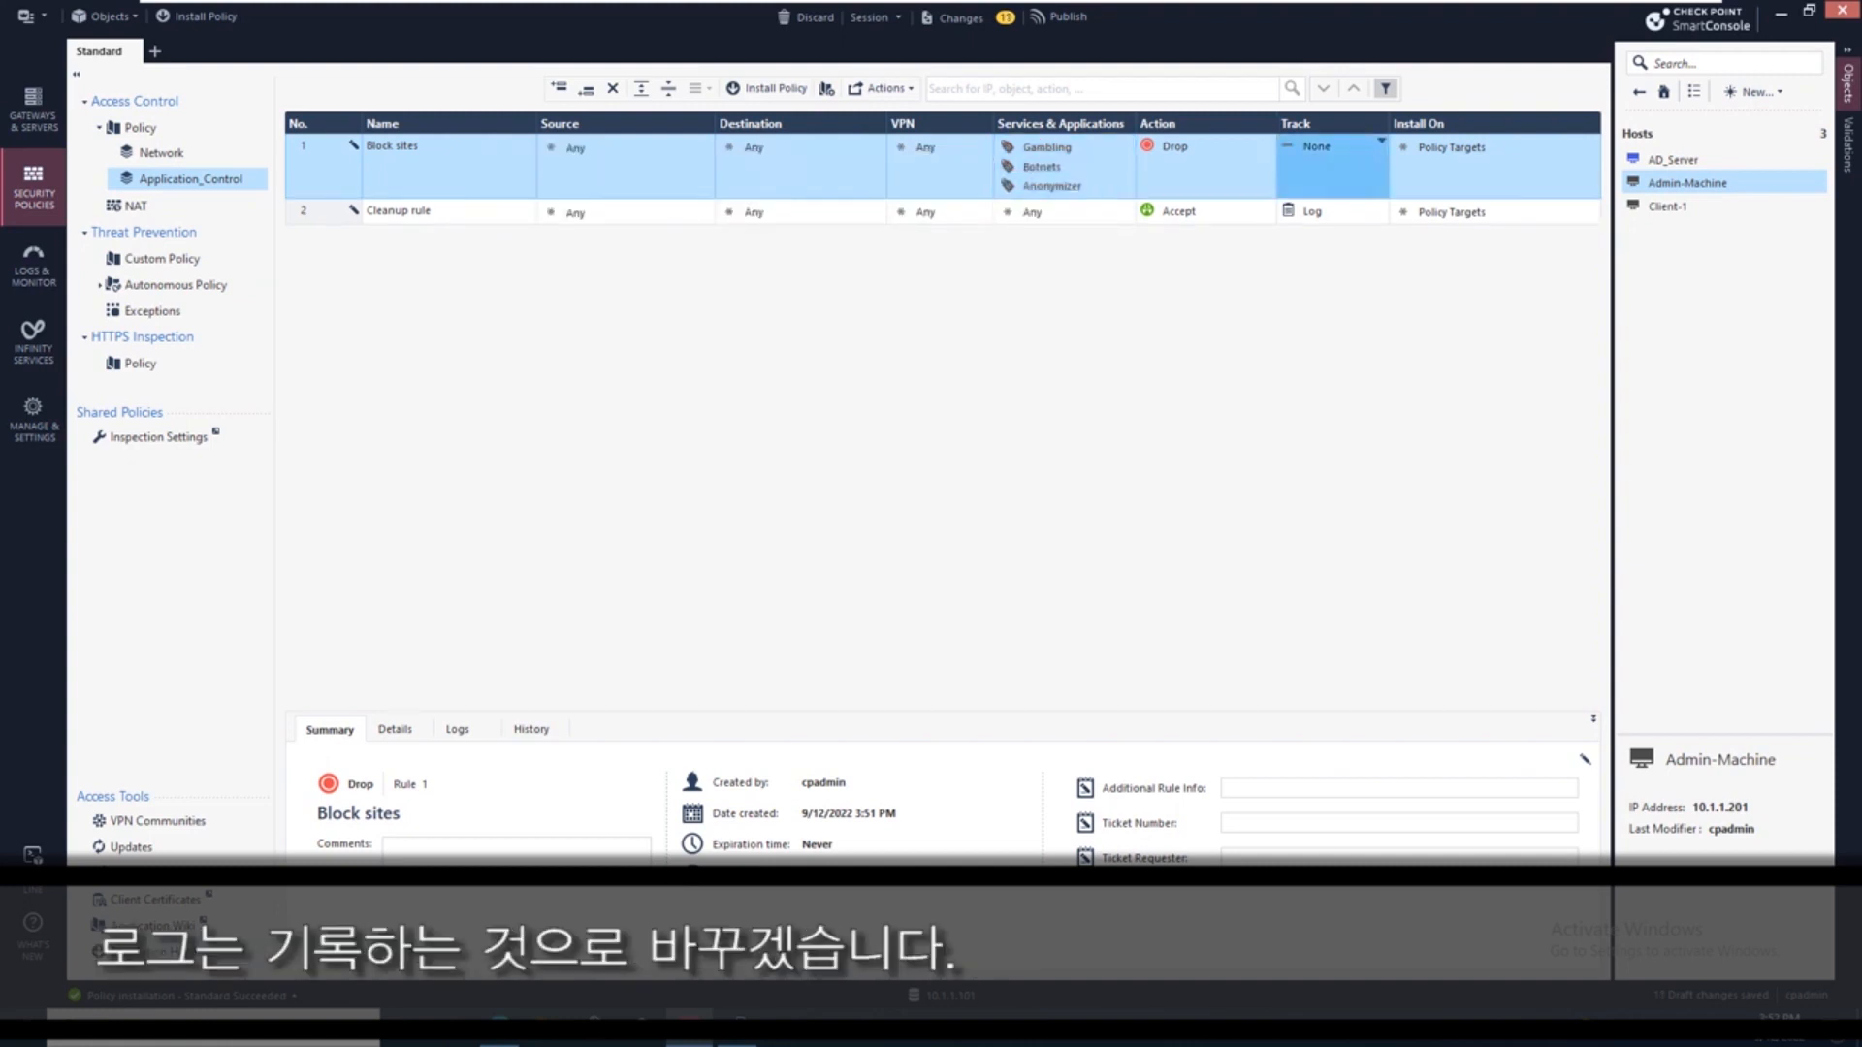
click(1191, 191)
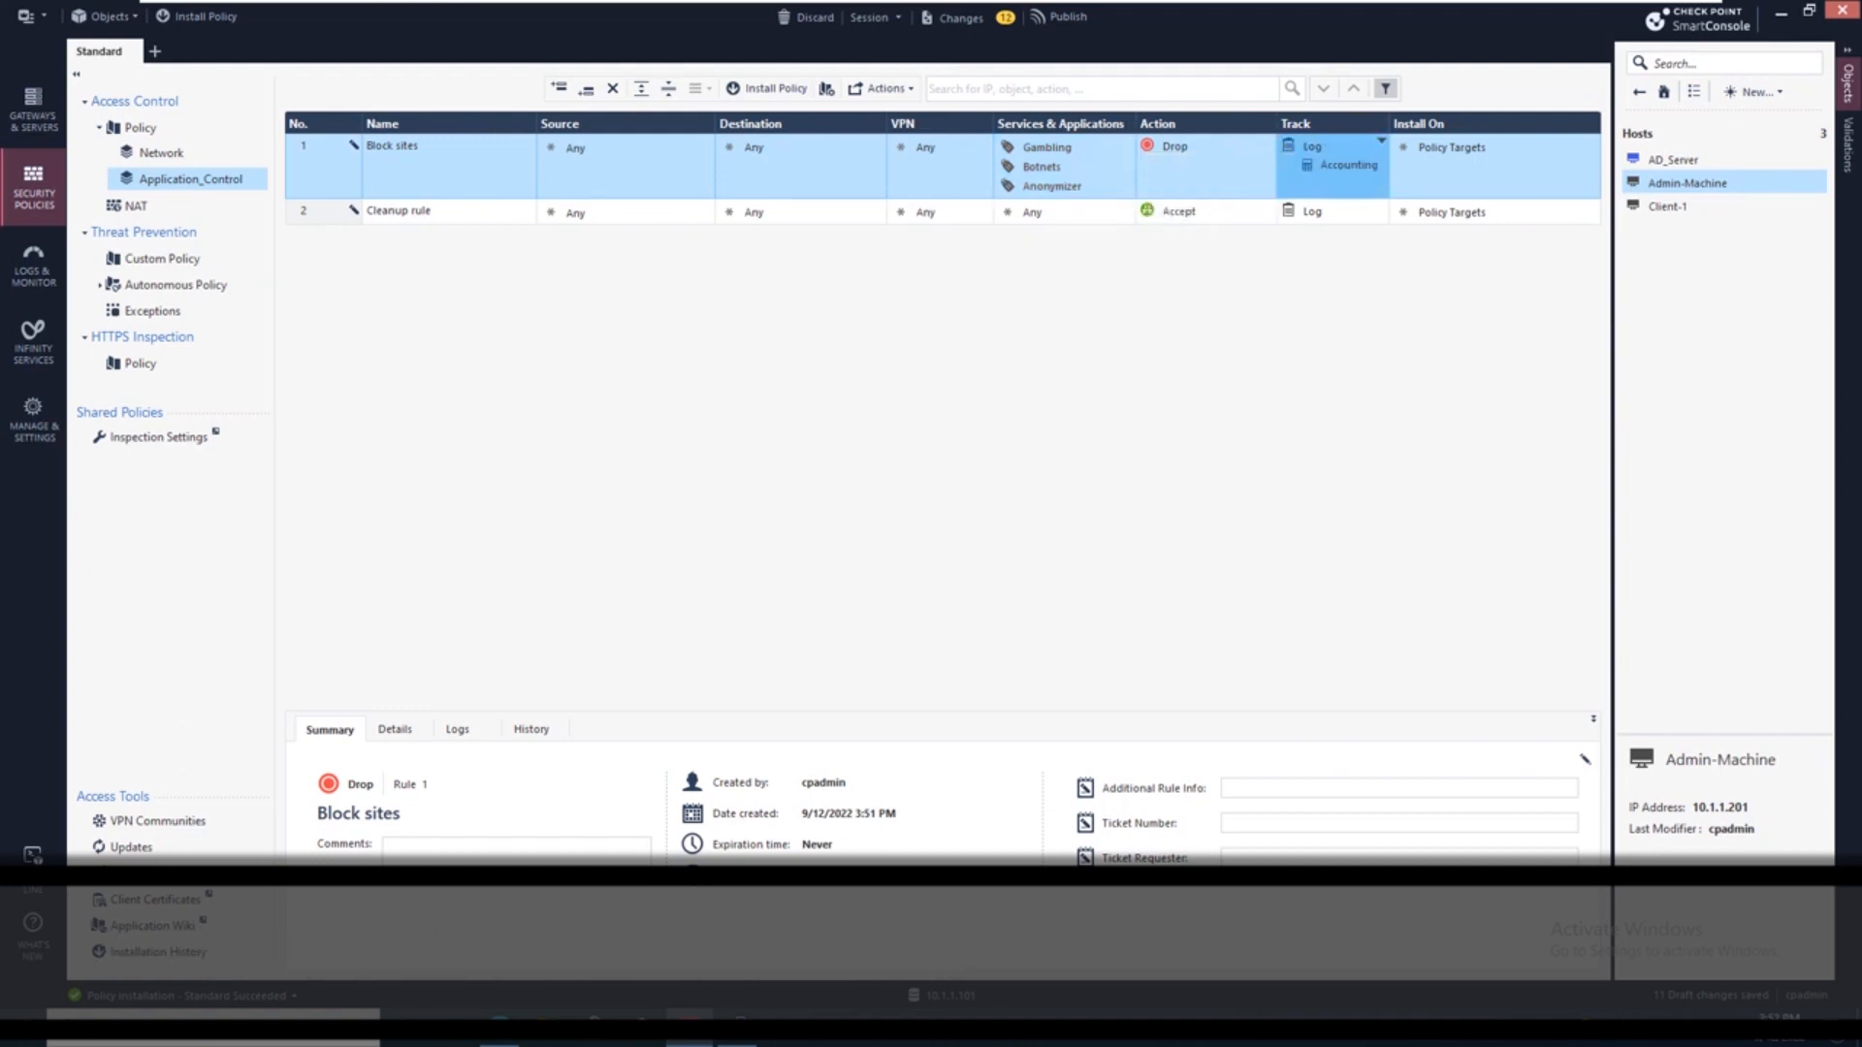
Step: Add a rule below Block sites and name it "Applications"
click(586, 90)
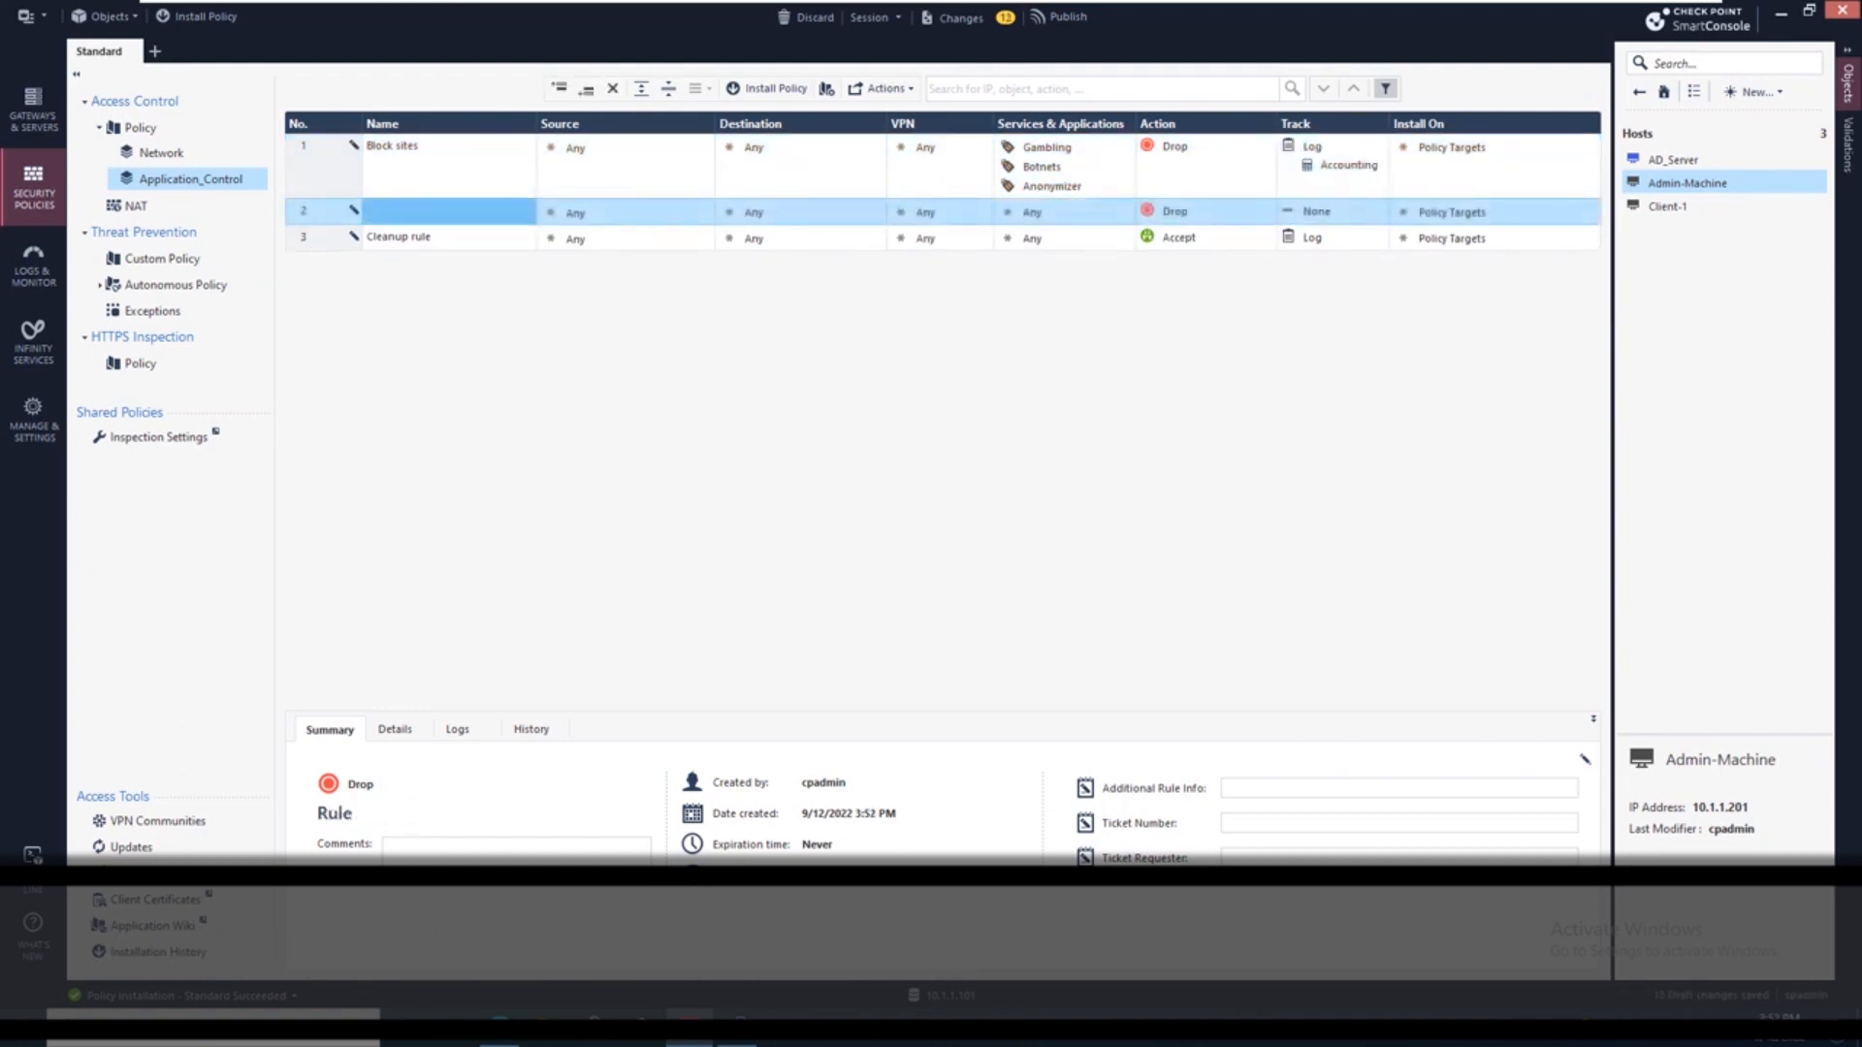
double_click(448, 212)
text(Applications)
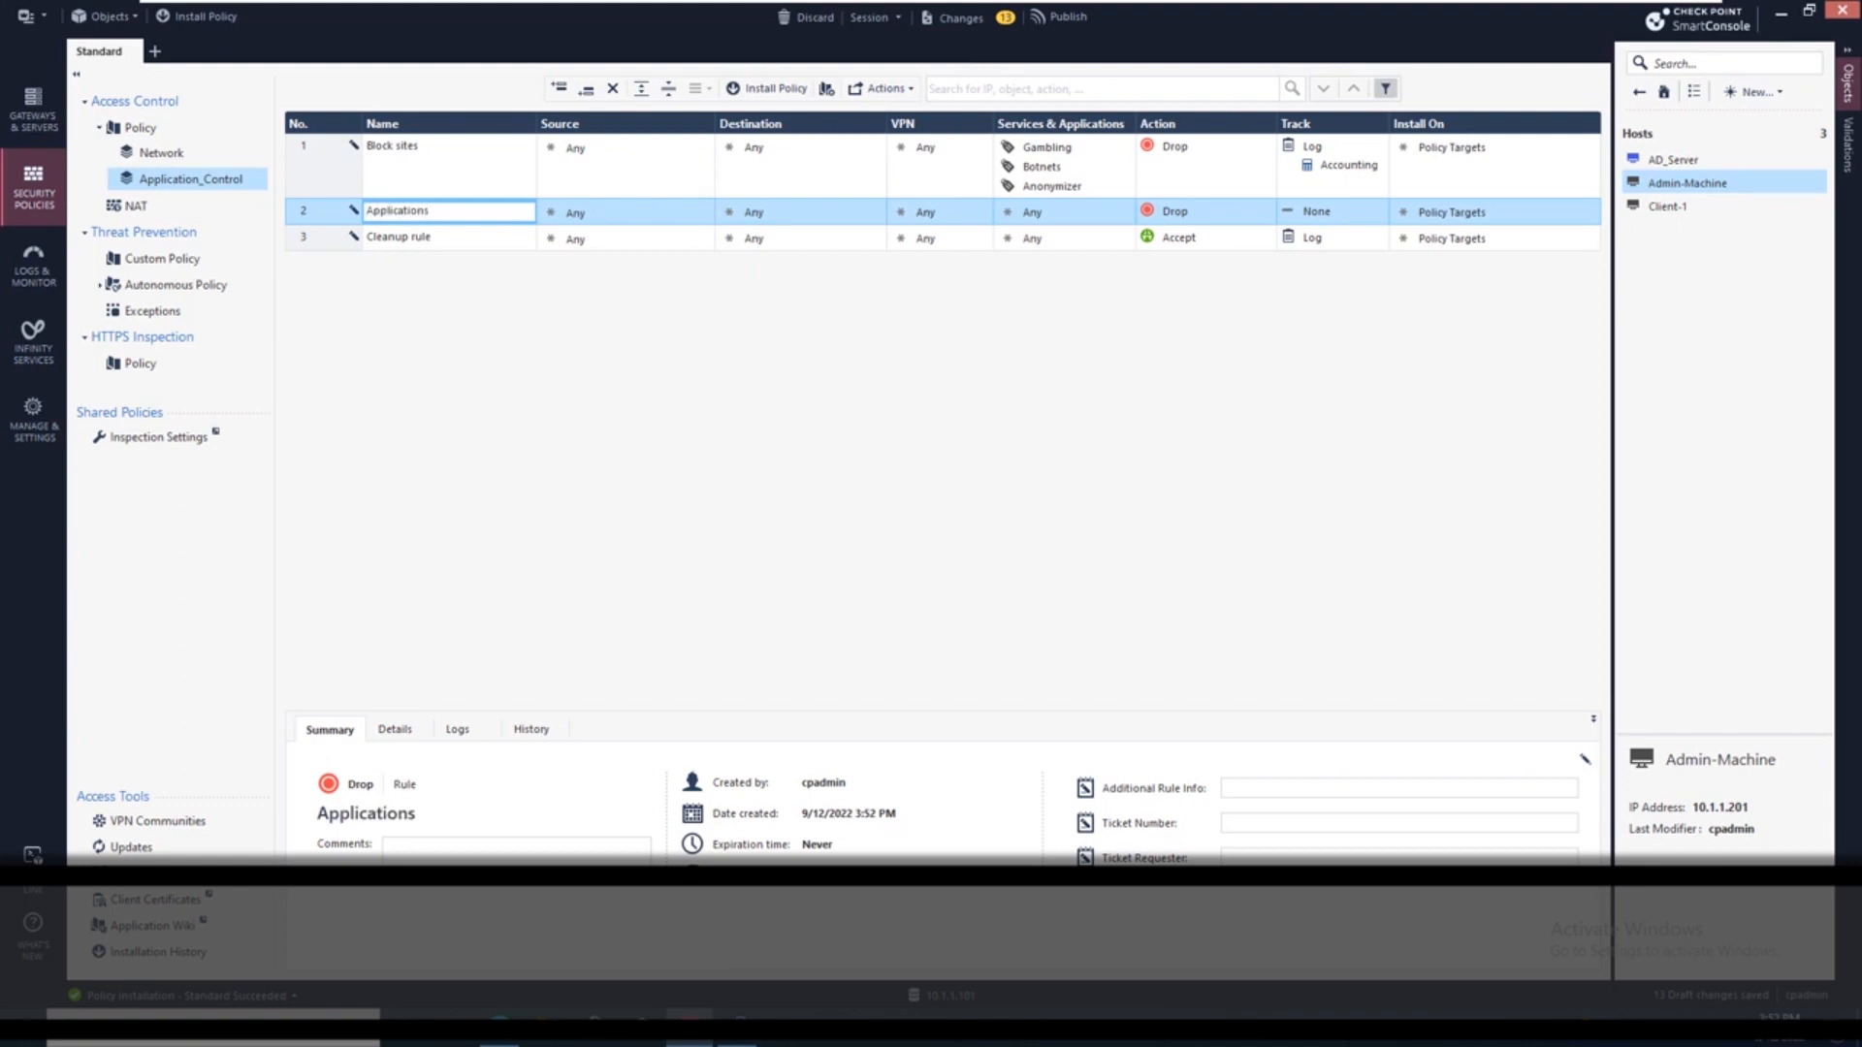
Step: Add the Facebook and Twitter applications to the Applications rule's services and applications
click(1125, 208)
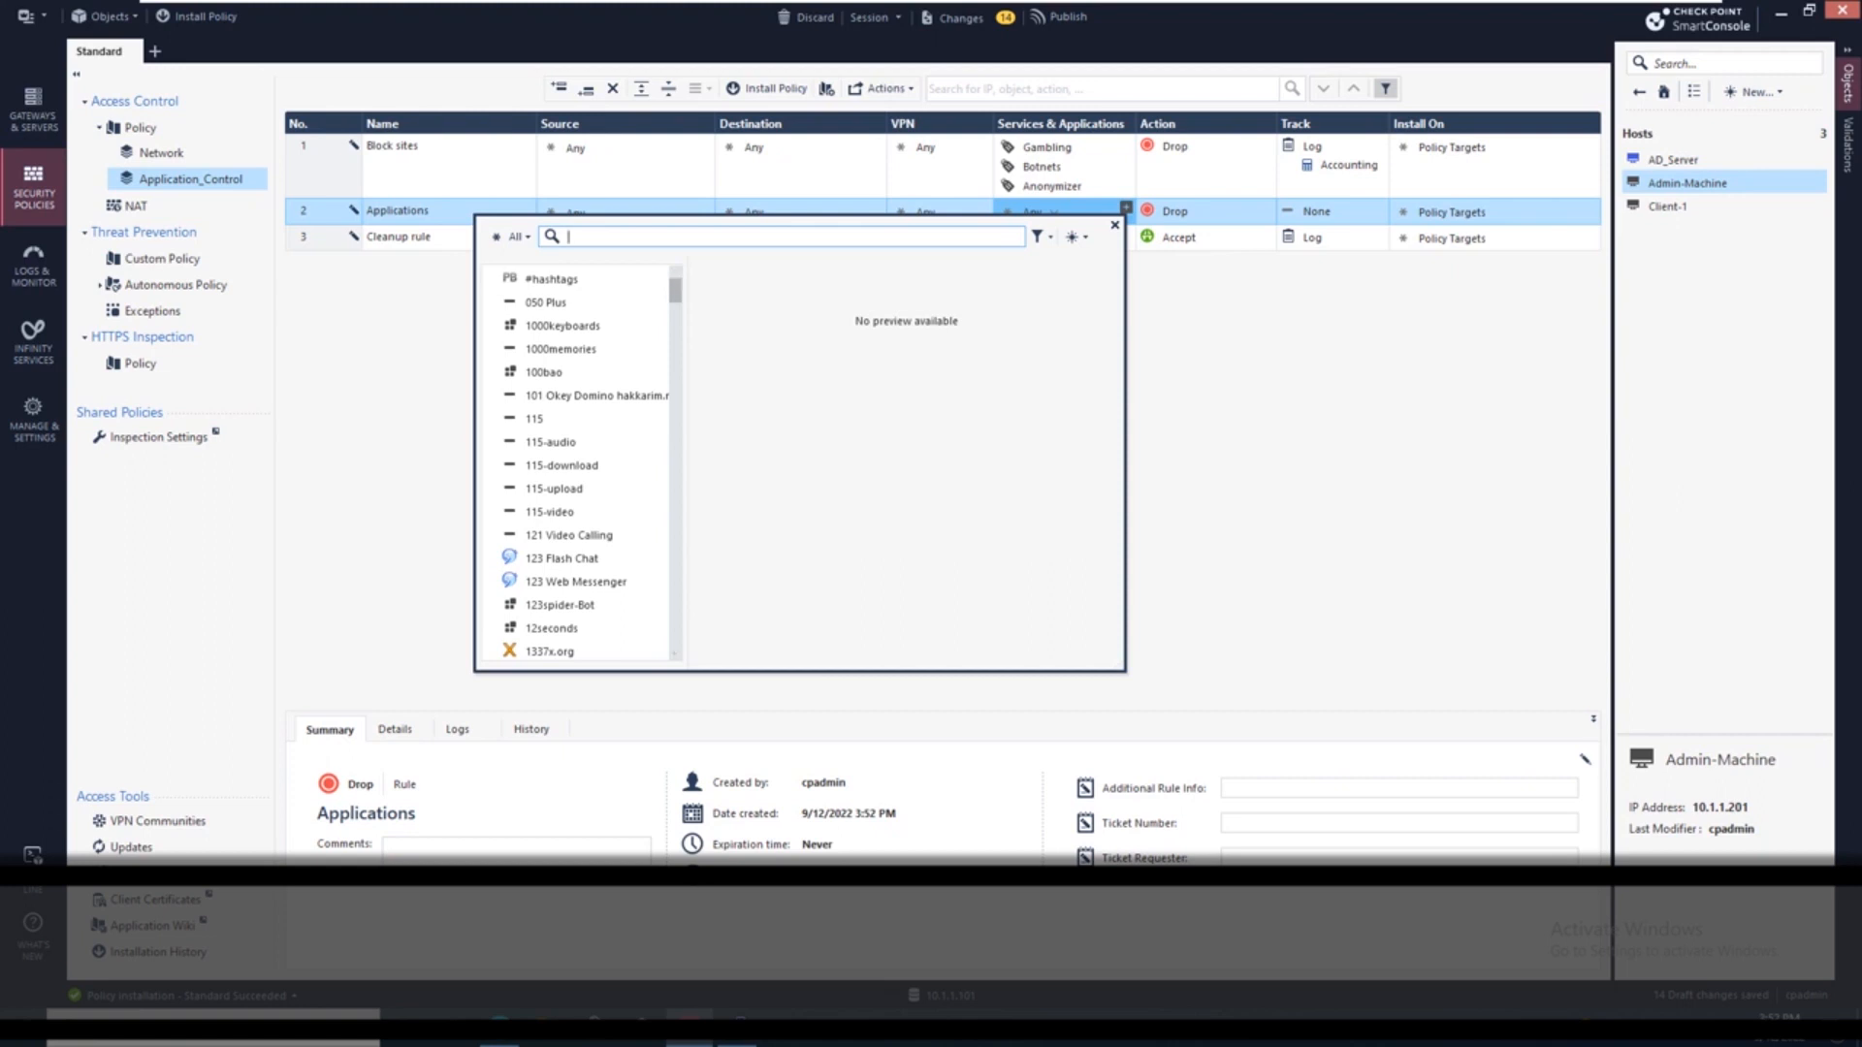
text(f)
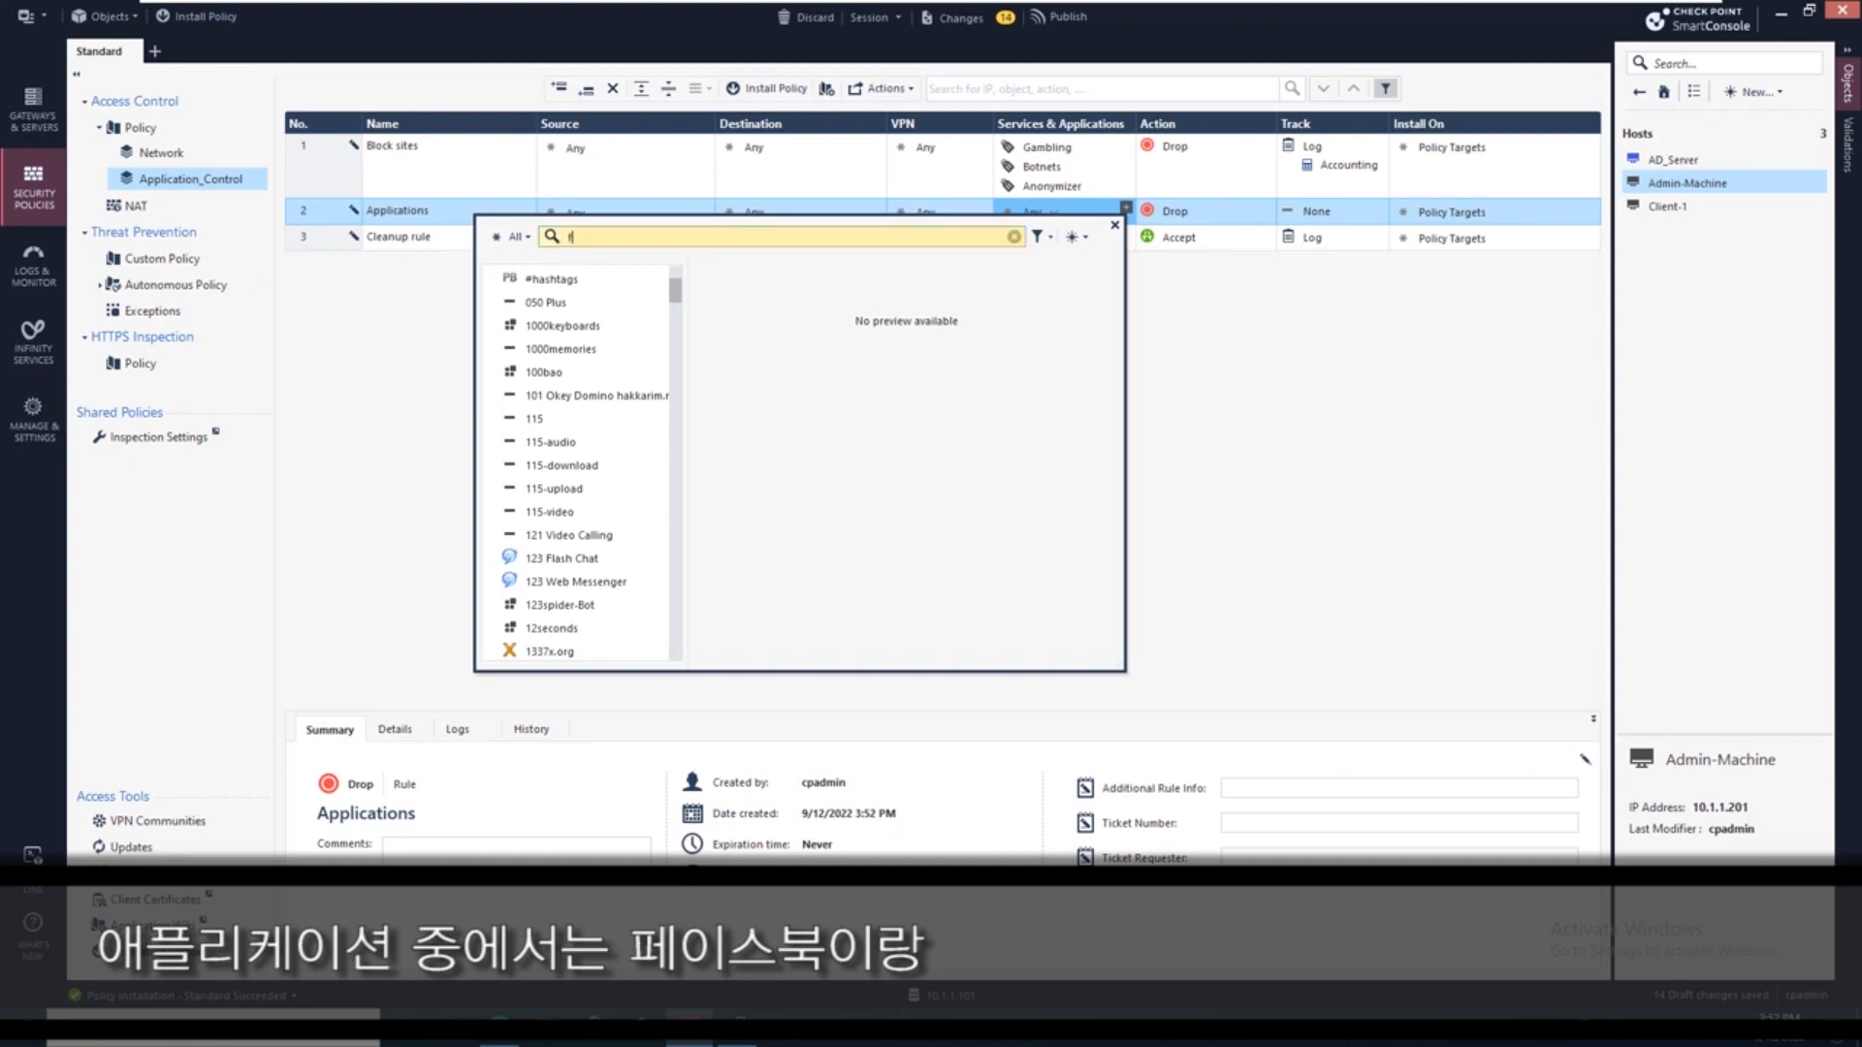
text(ace)
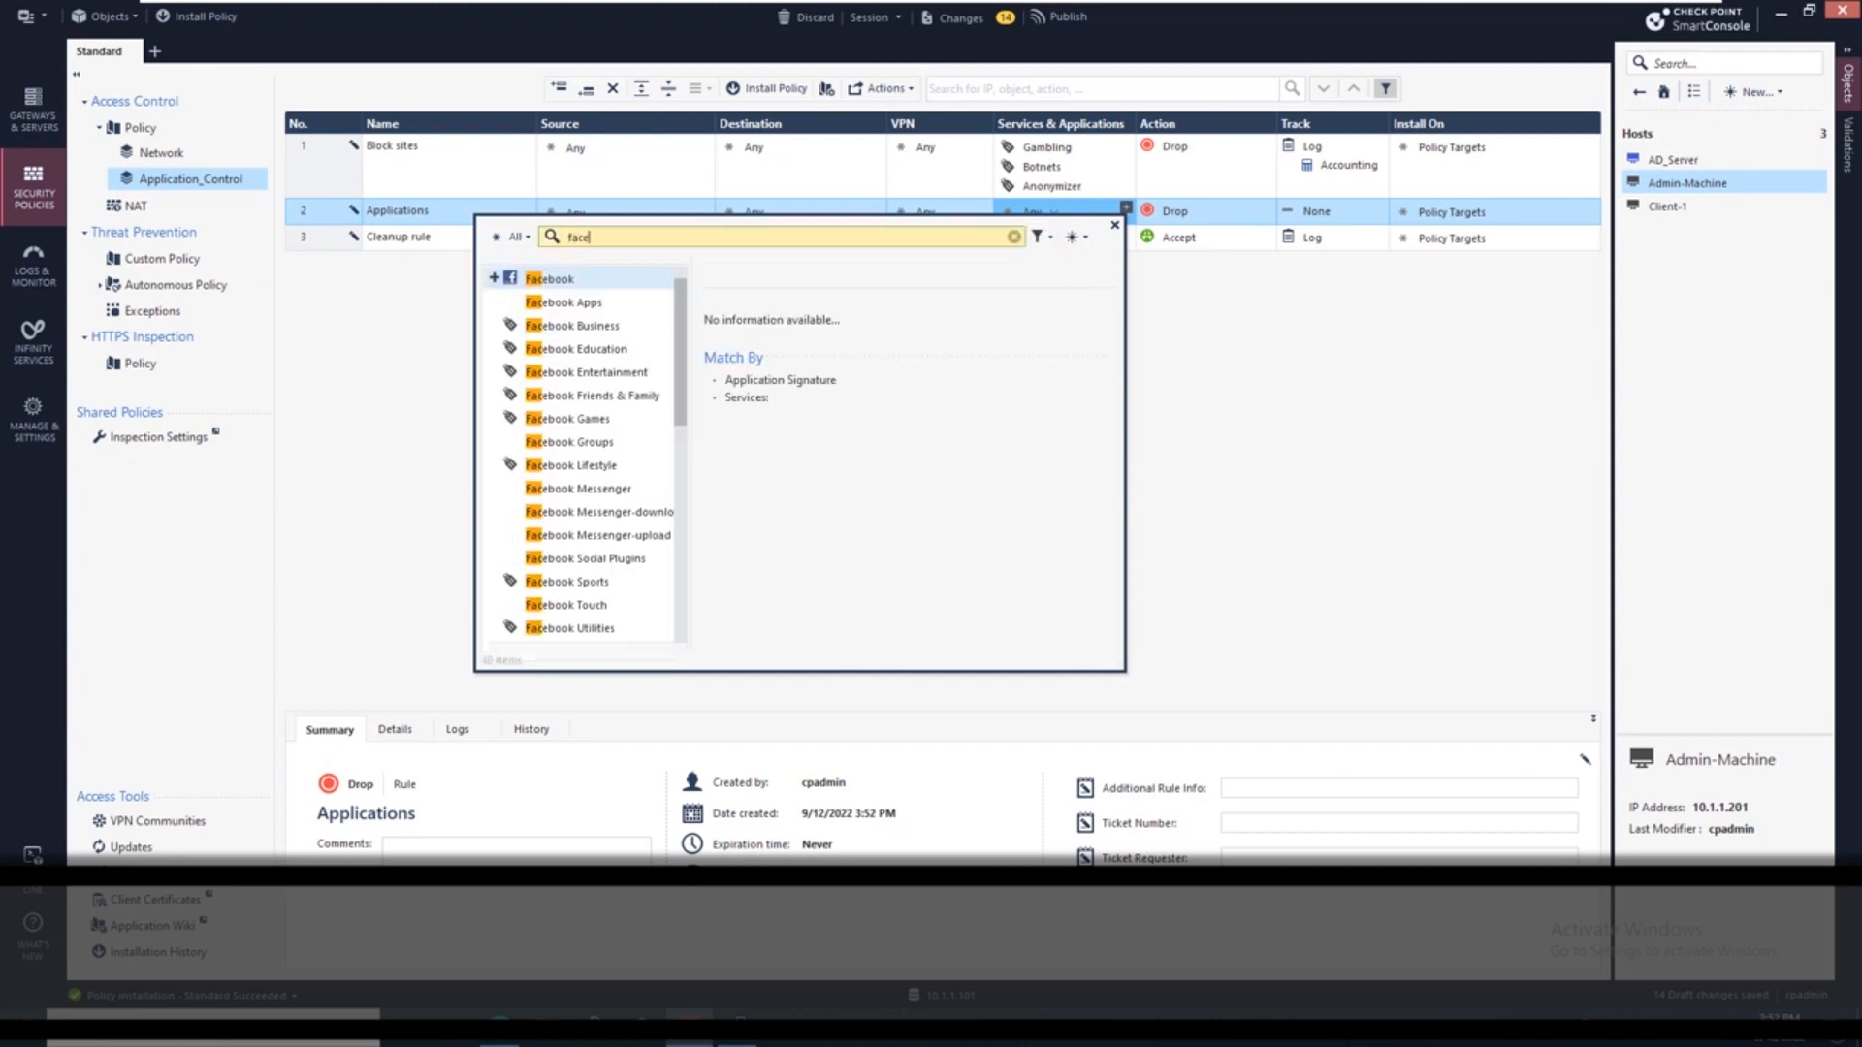
click(493, 277)
text(twit)
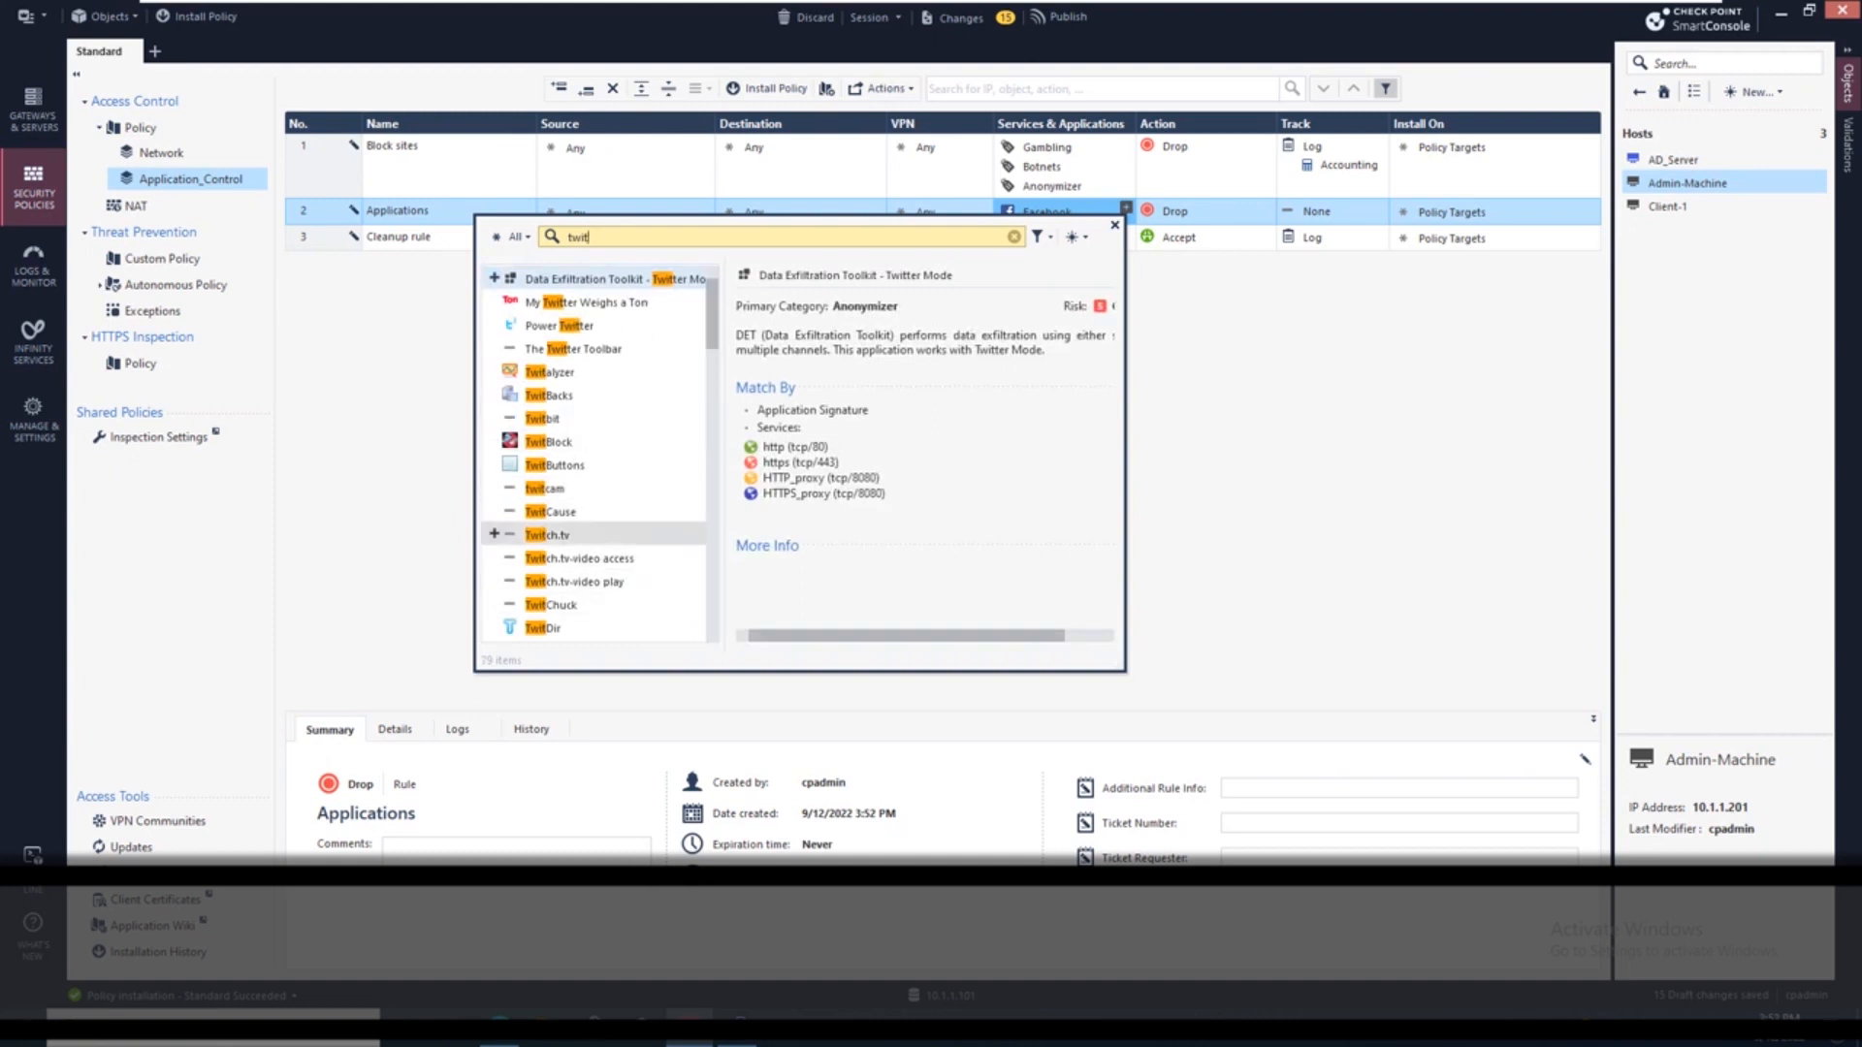
text(er)
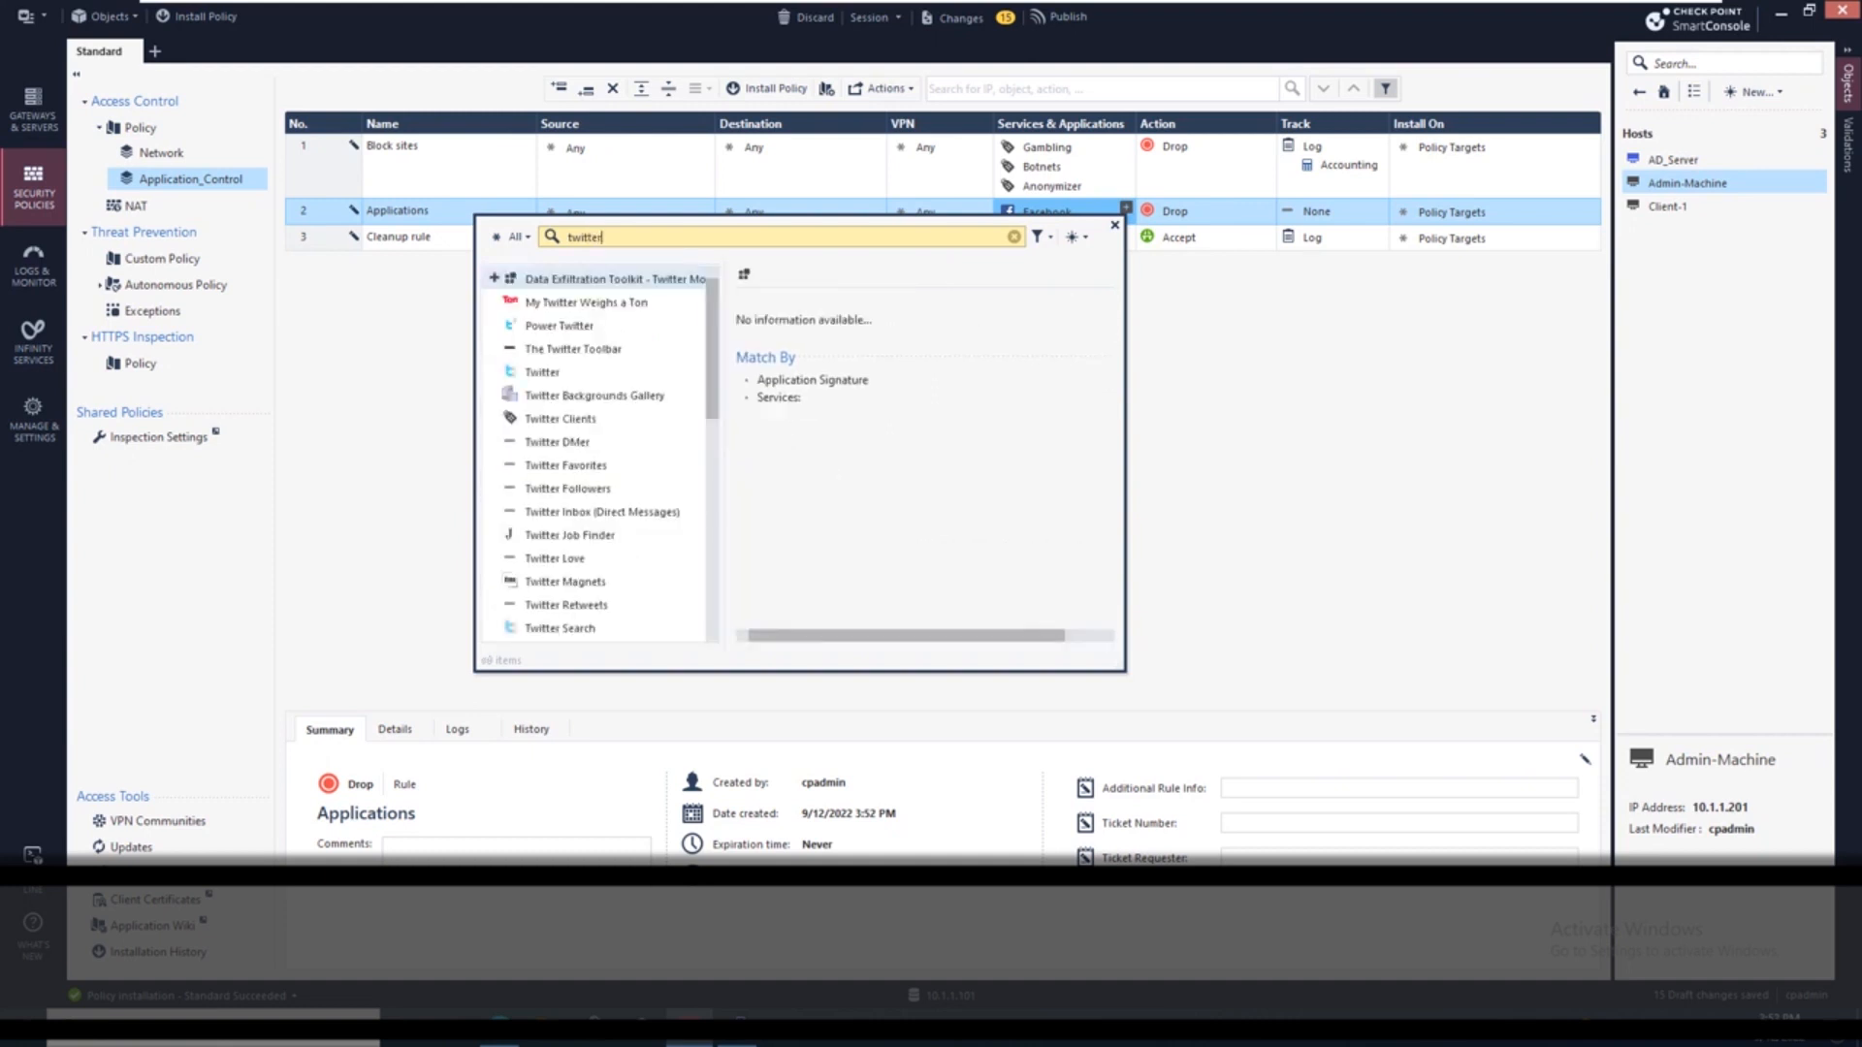
click(494, 373)
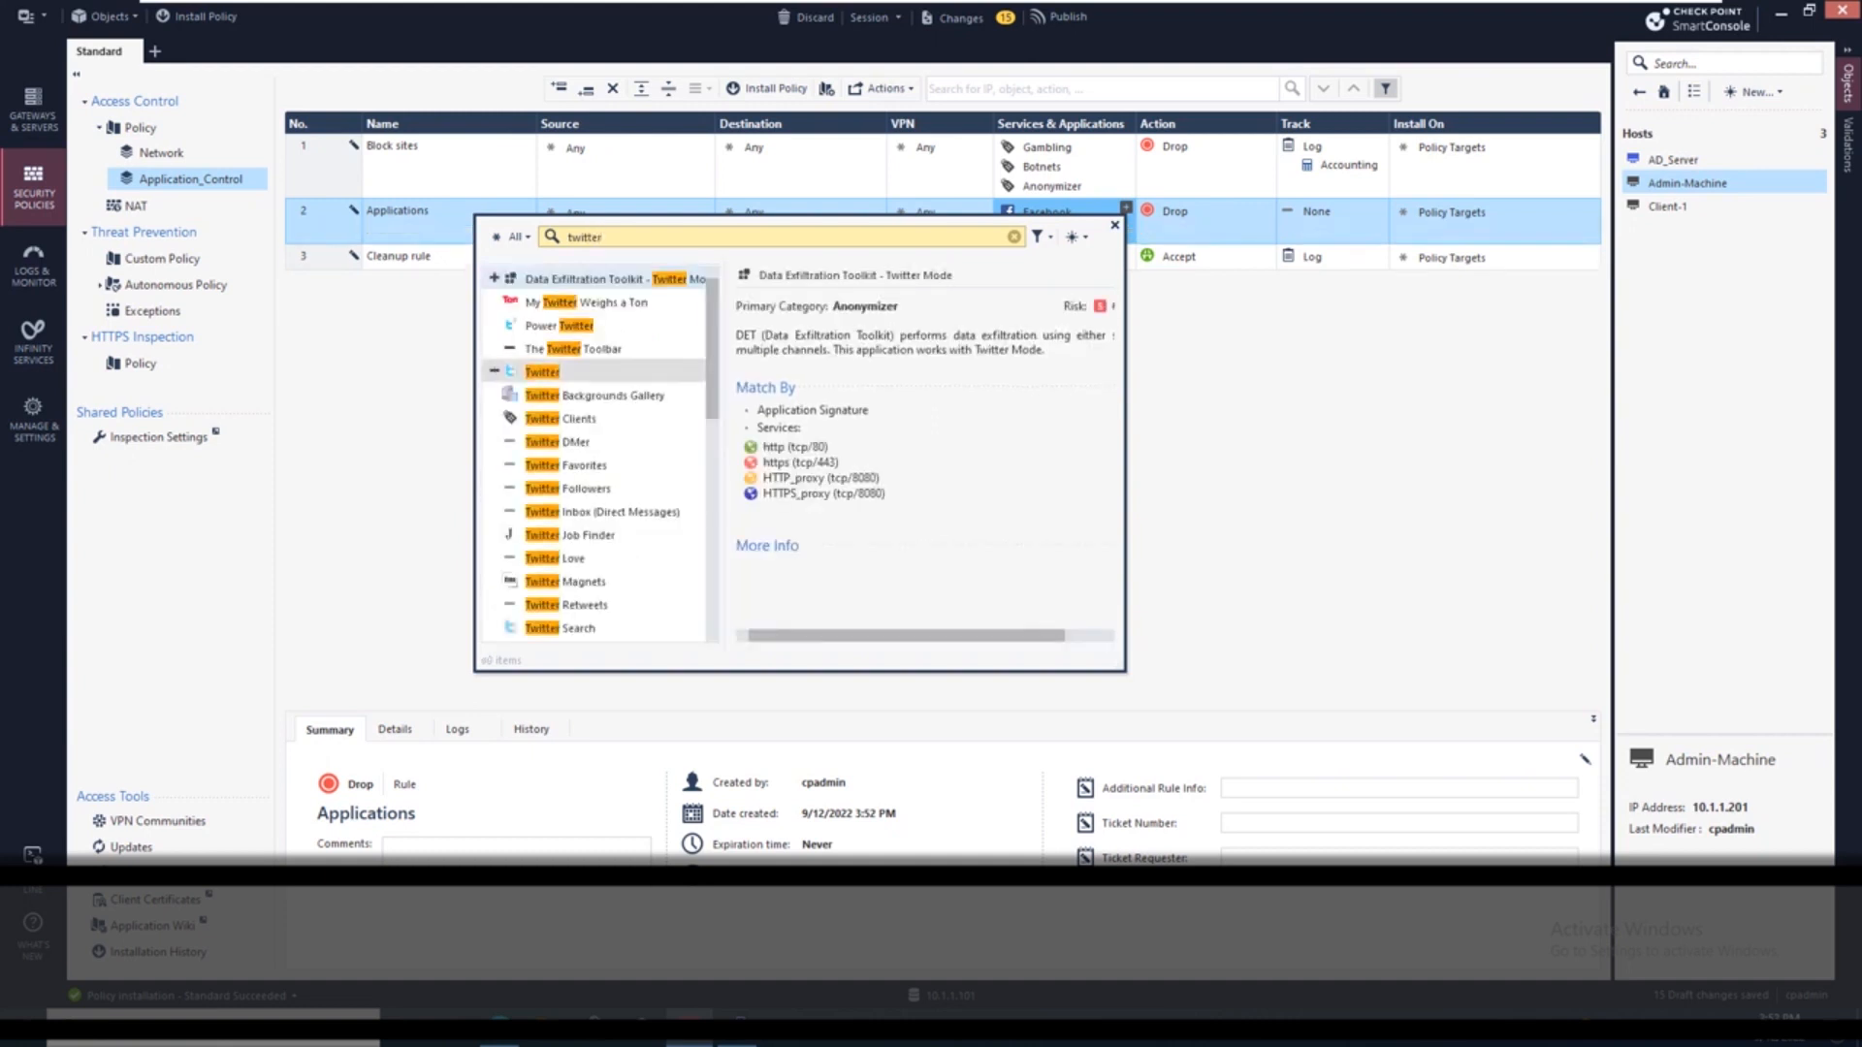
click(1114, 225)
Step: Set the Applications rule's action to Inform with Access Notification and its tracking to Log with Accounting
right_click(1161, 208)
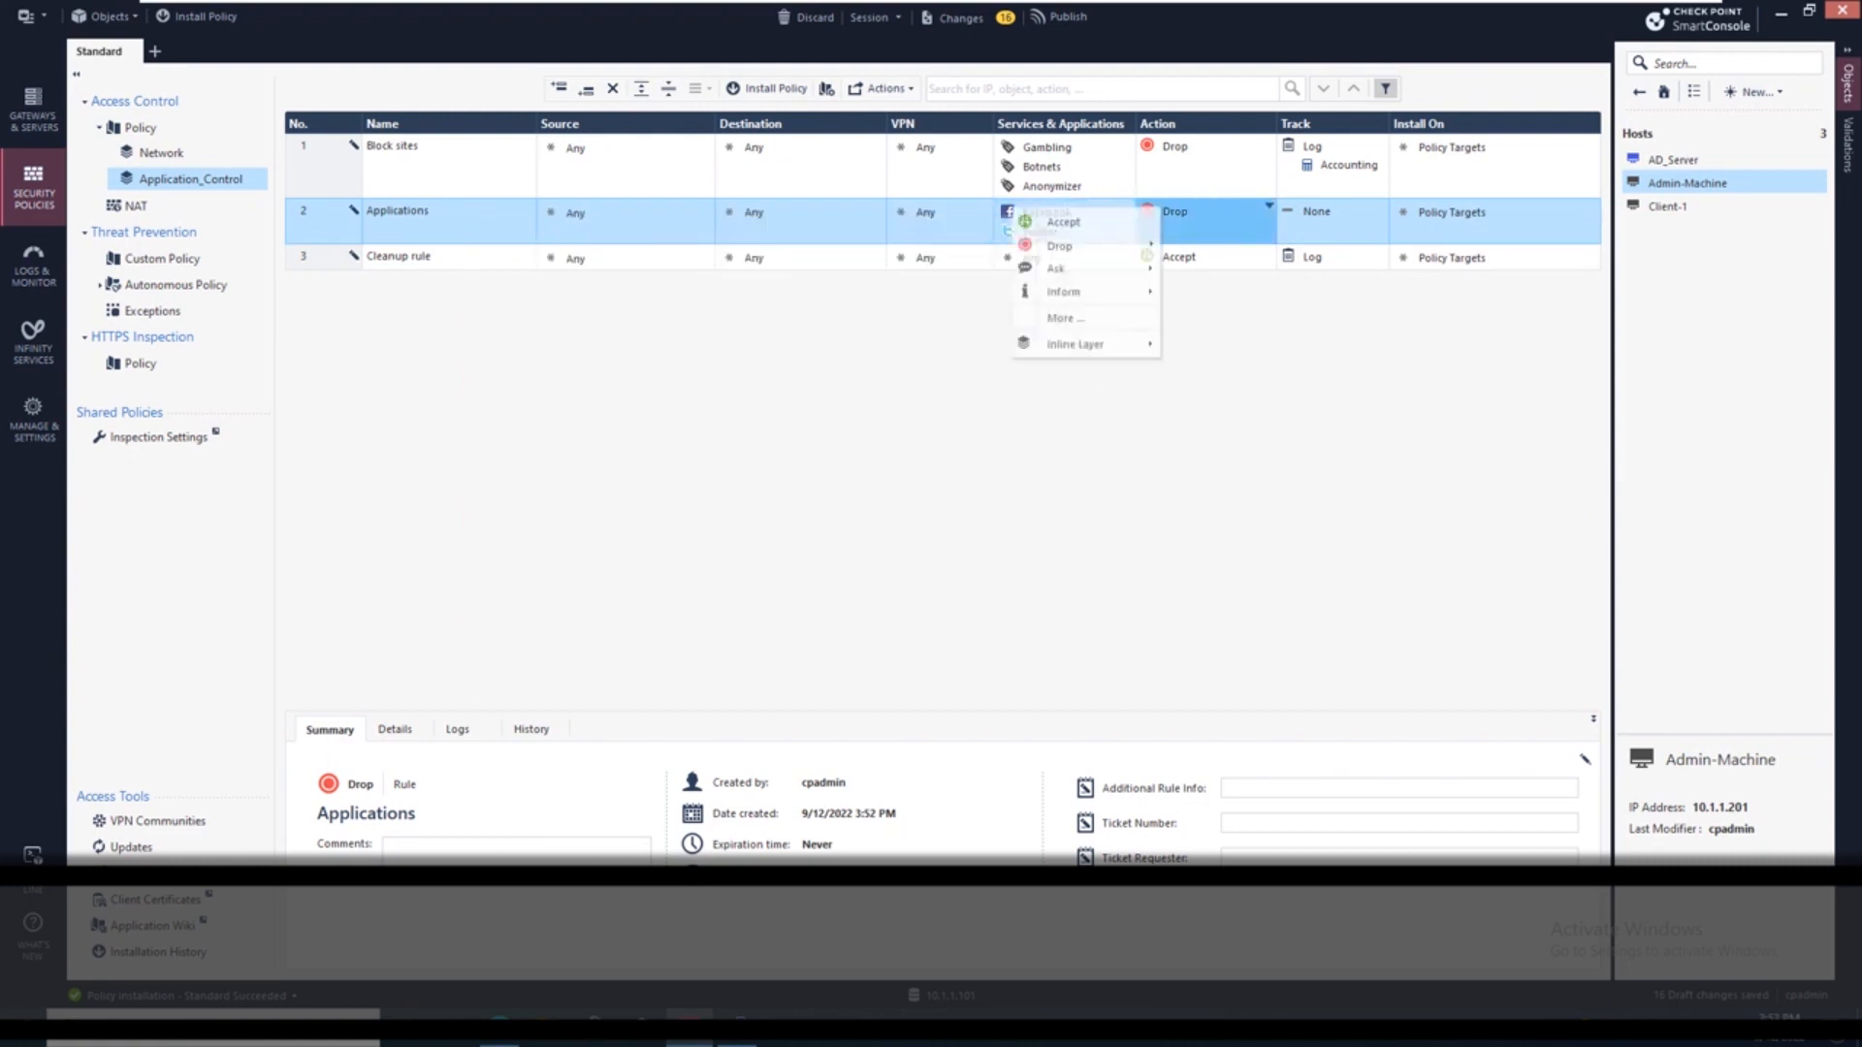
mouse_move(1064, 291)
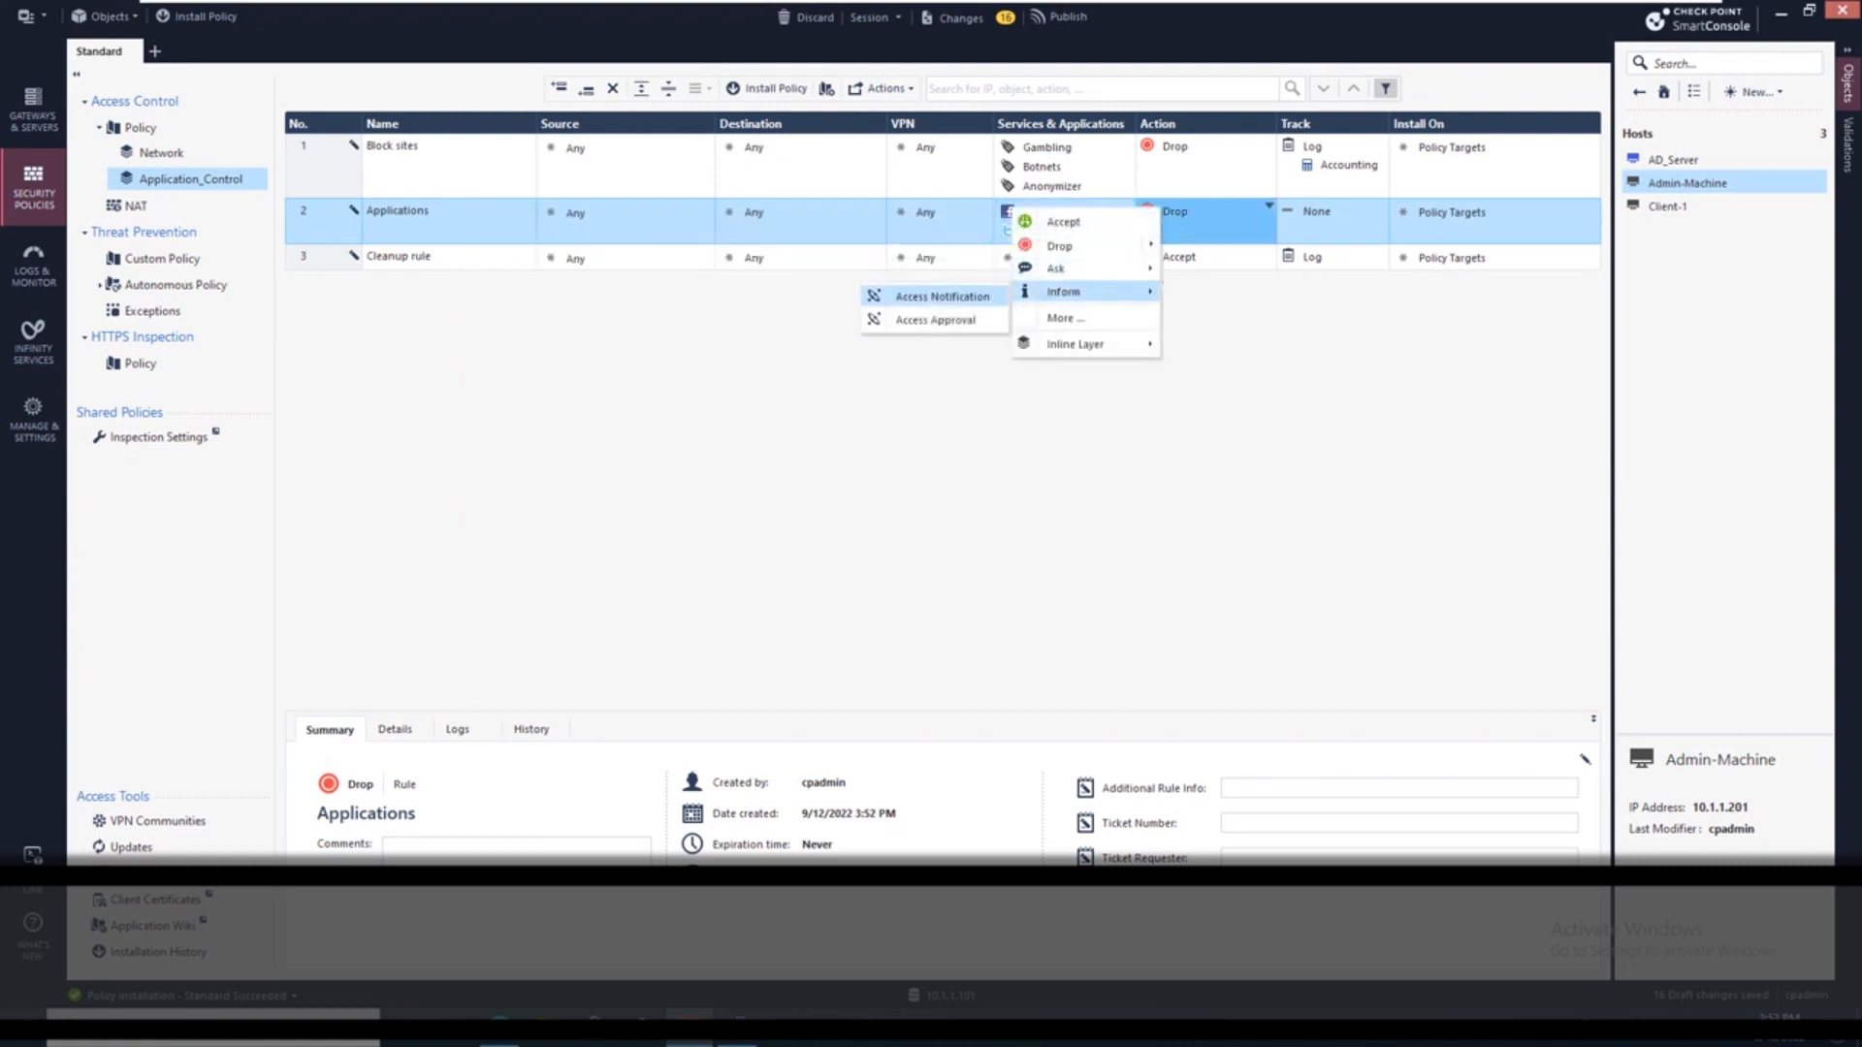
click(942, 295)
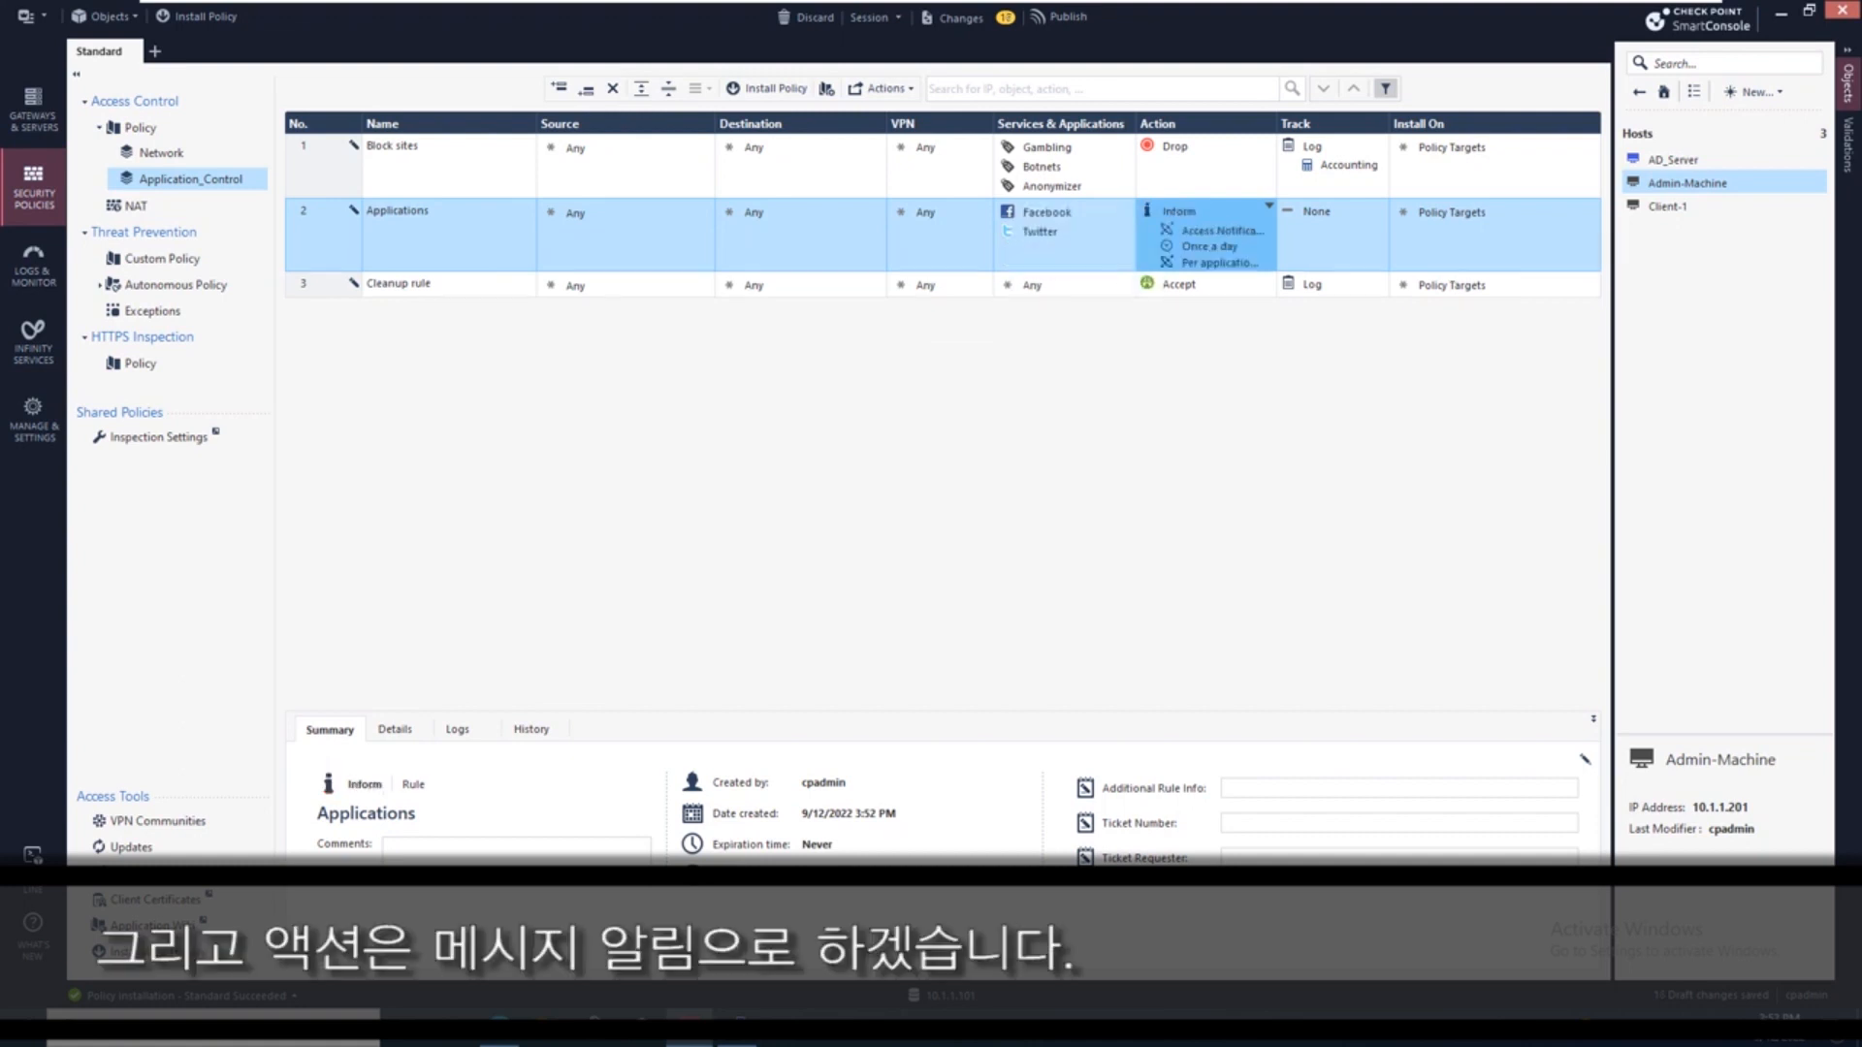
mouse_move(1221, 232)
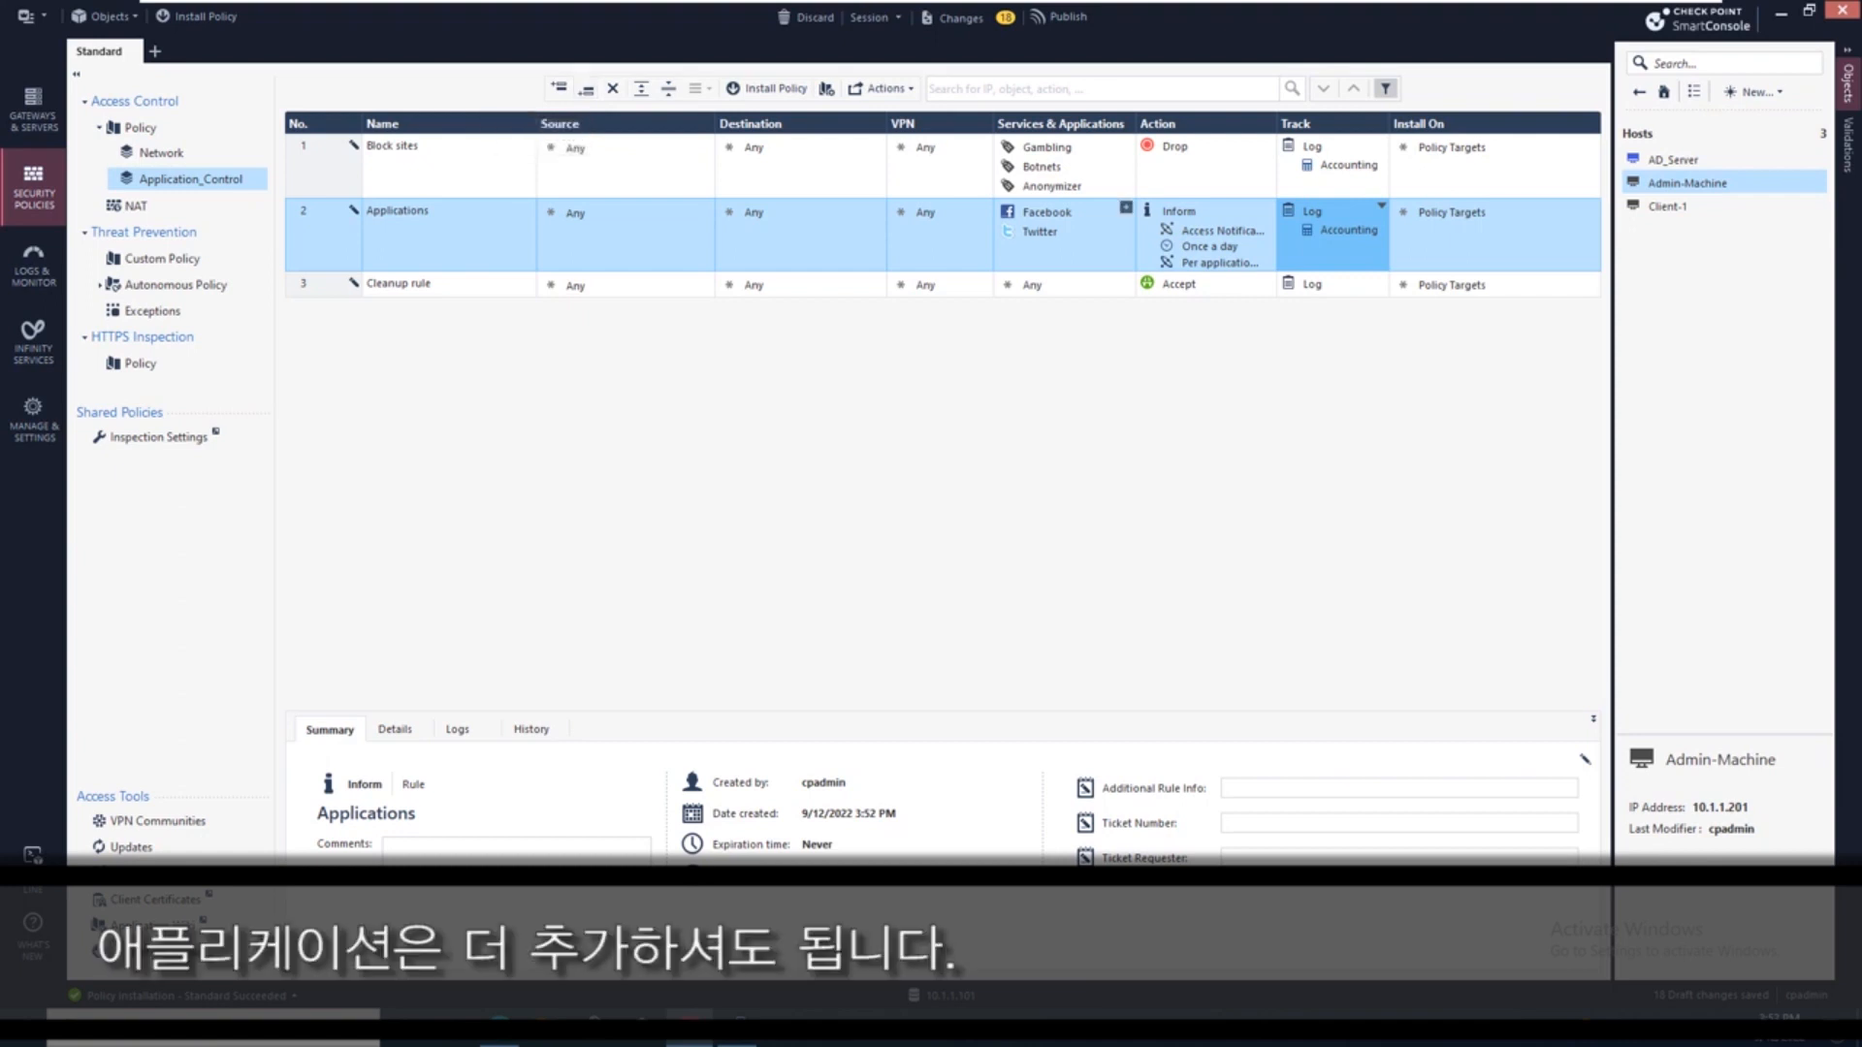
click(1180, 213)
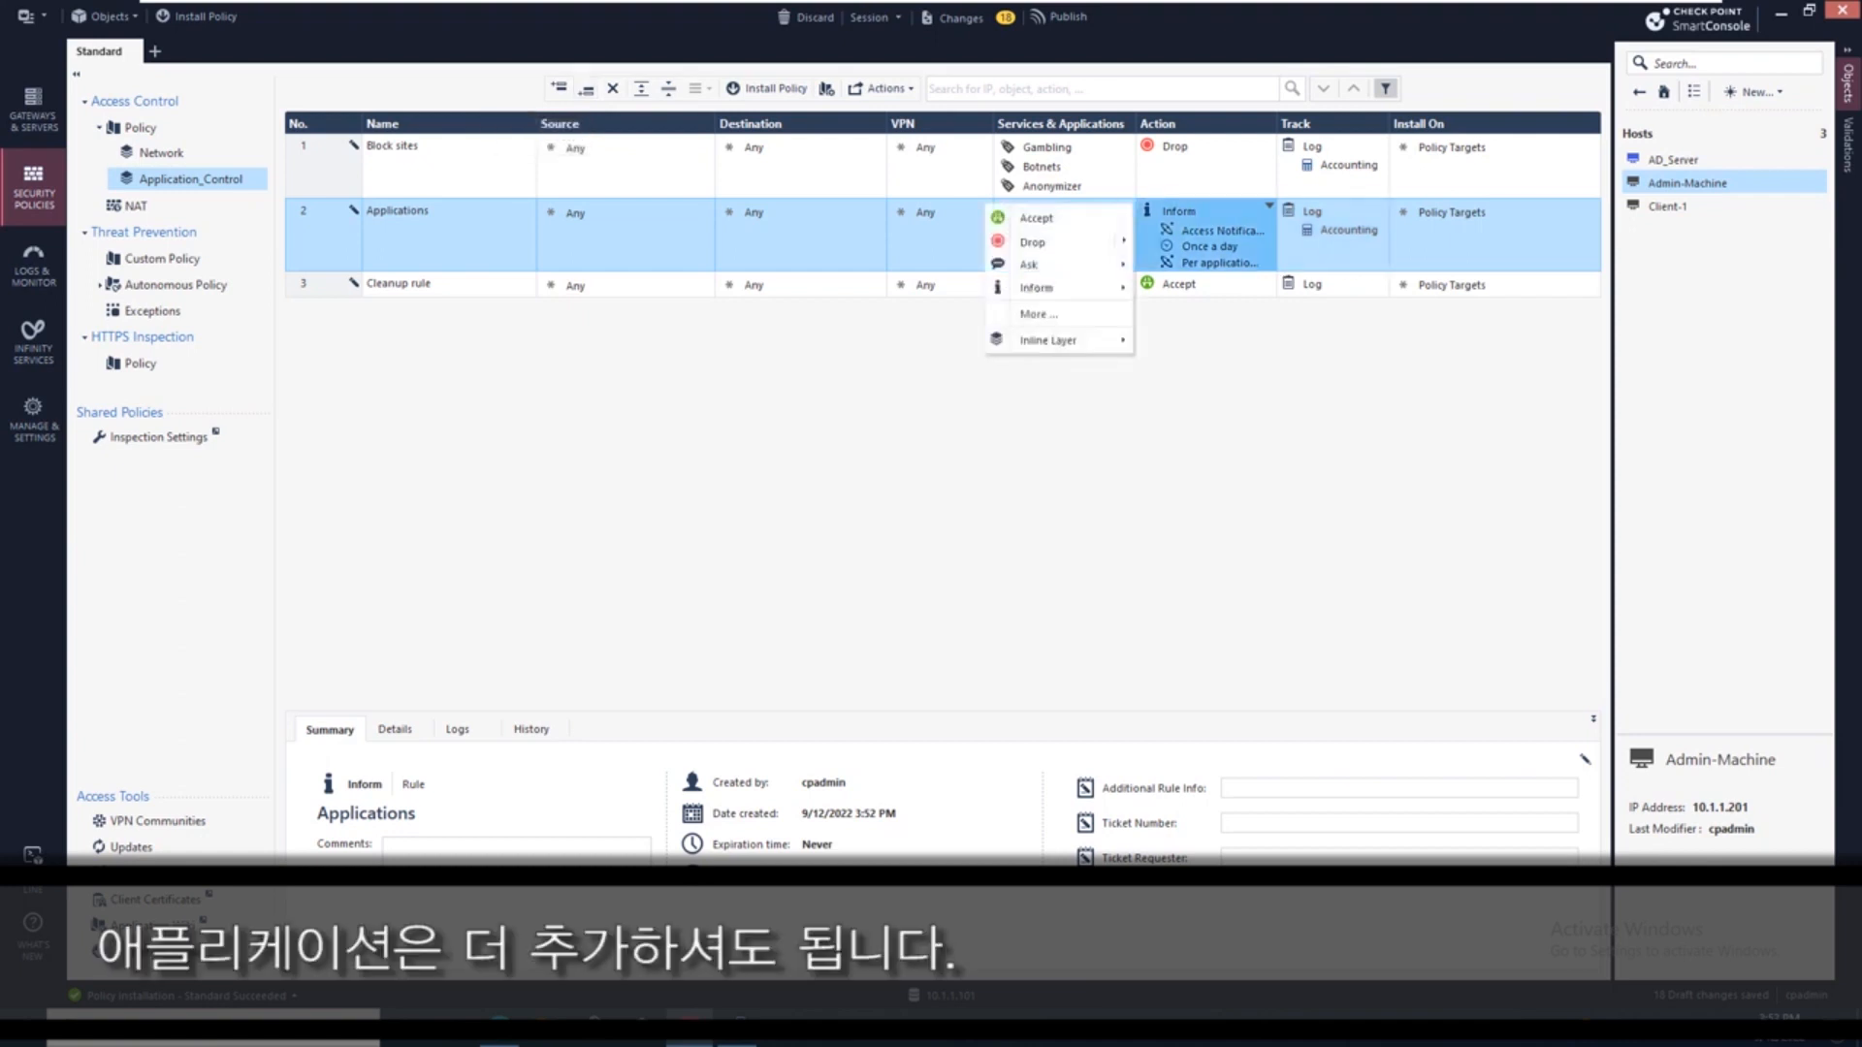
click(1077, 174)
click(1126, 207)
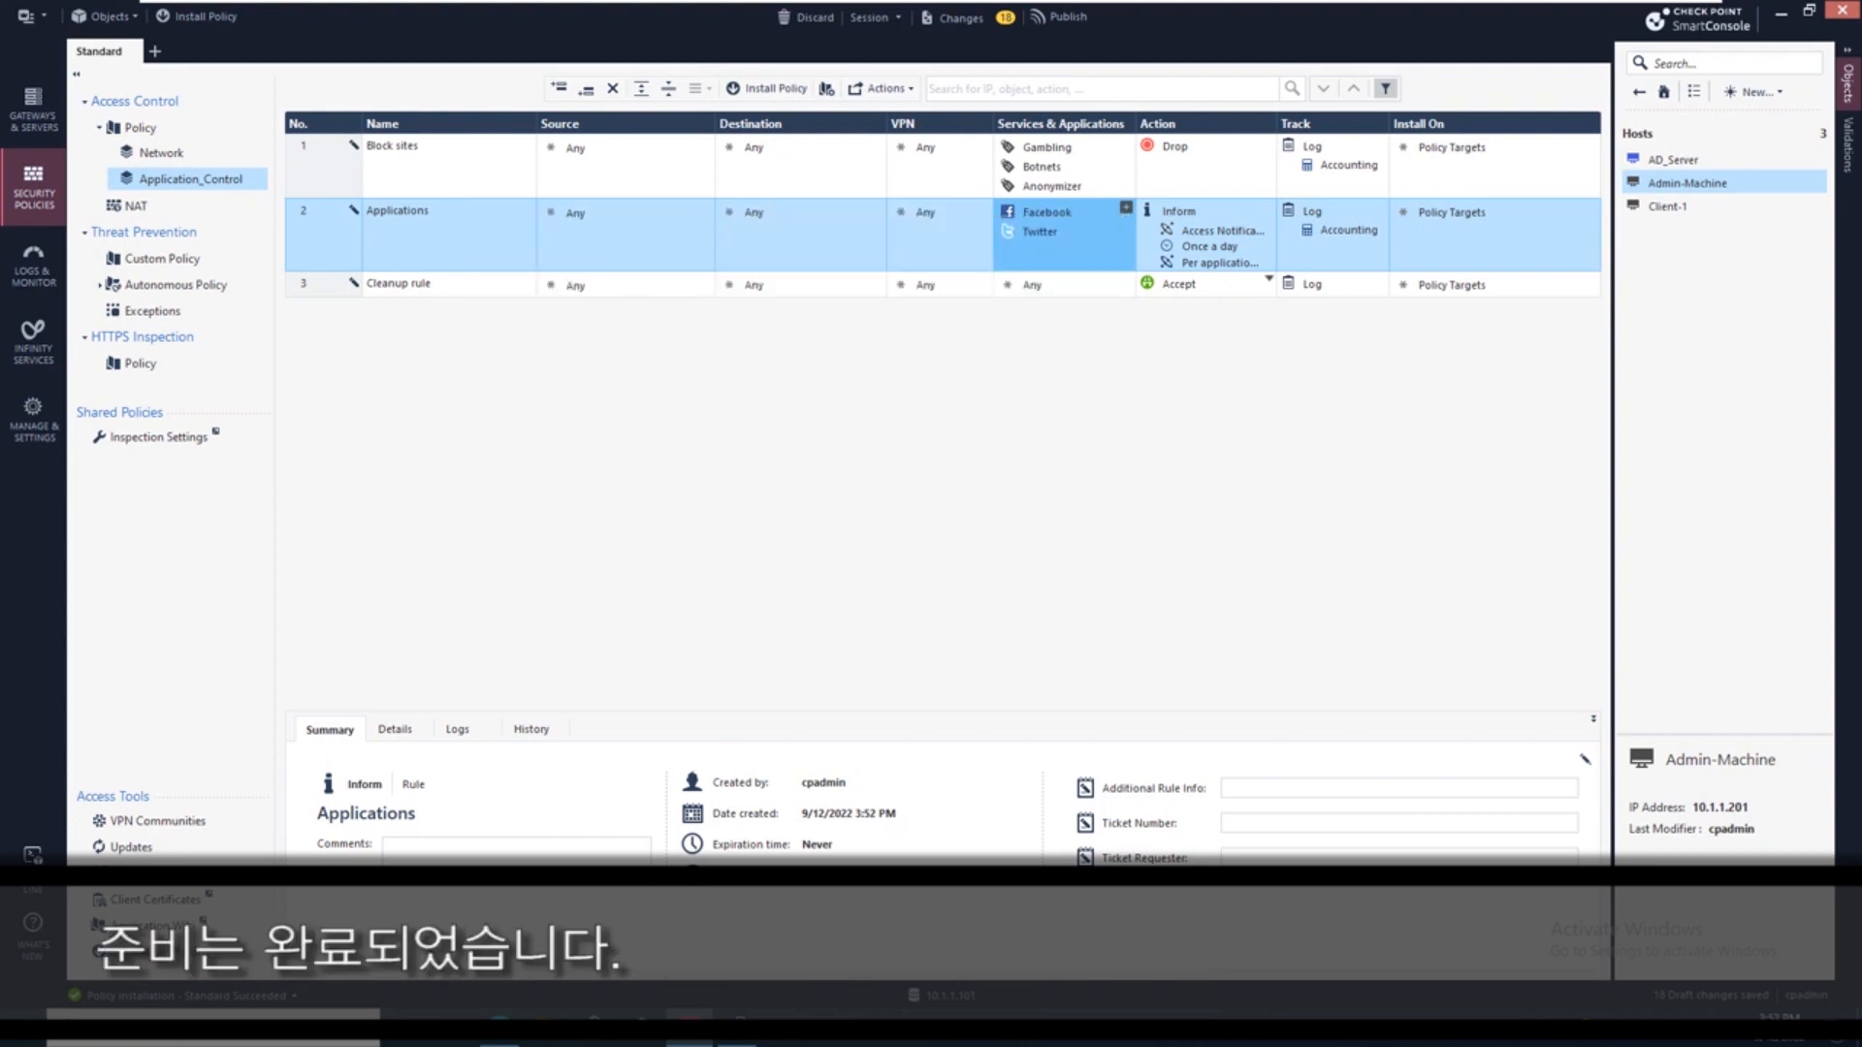
Step: Publish the session's changes and install the Standard policy's Access Control on the A-GW gateway
click(768, 88)
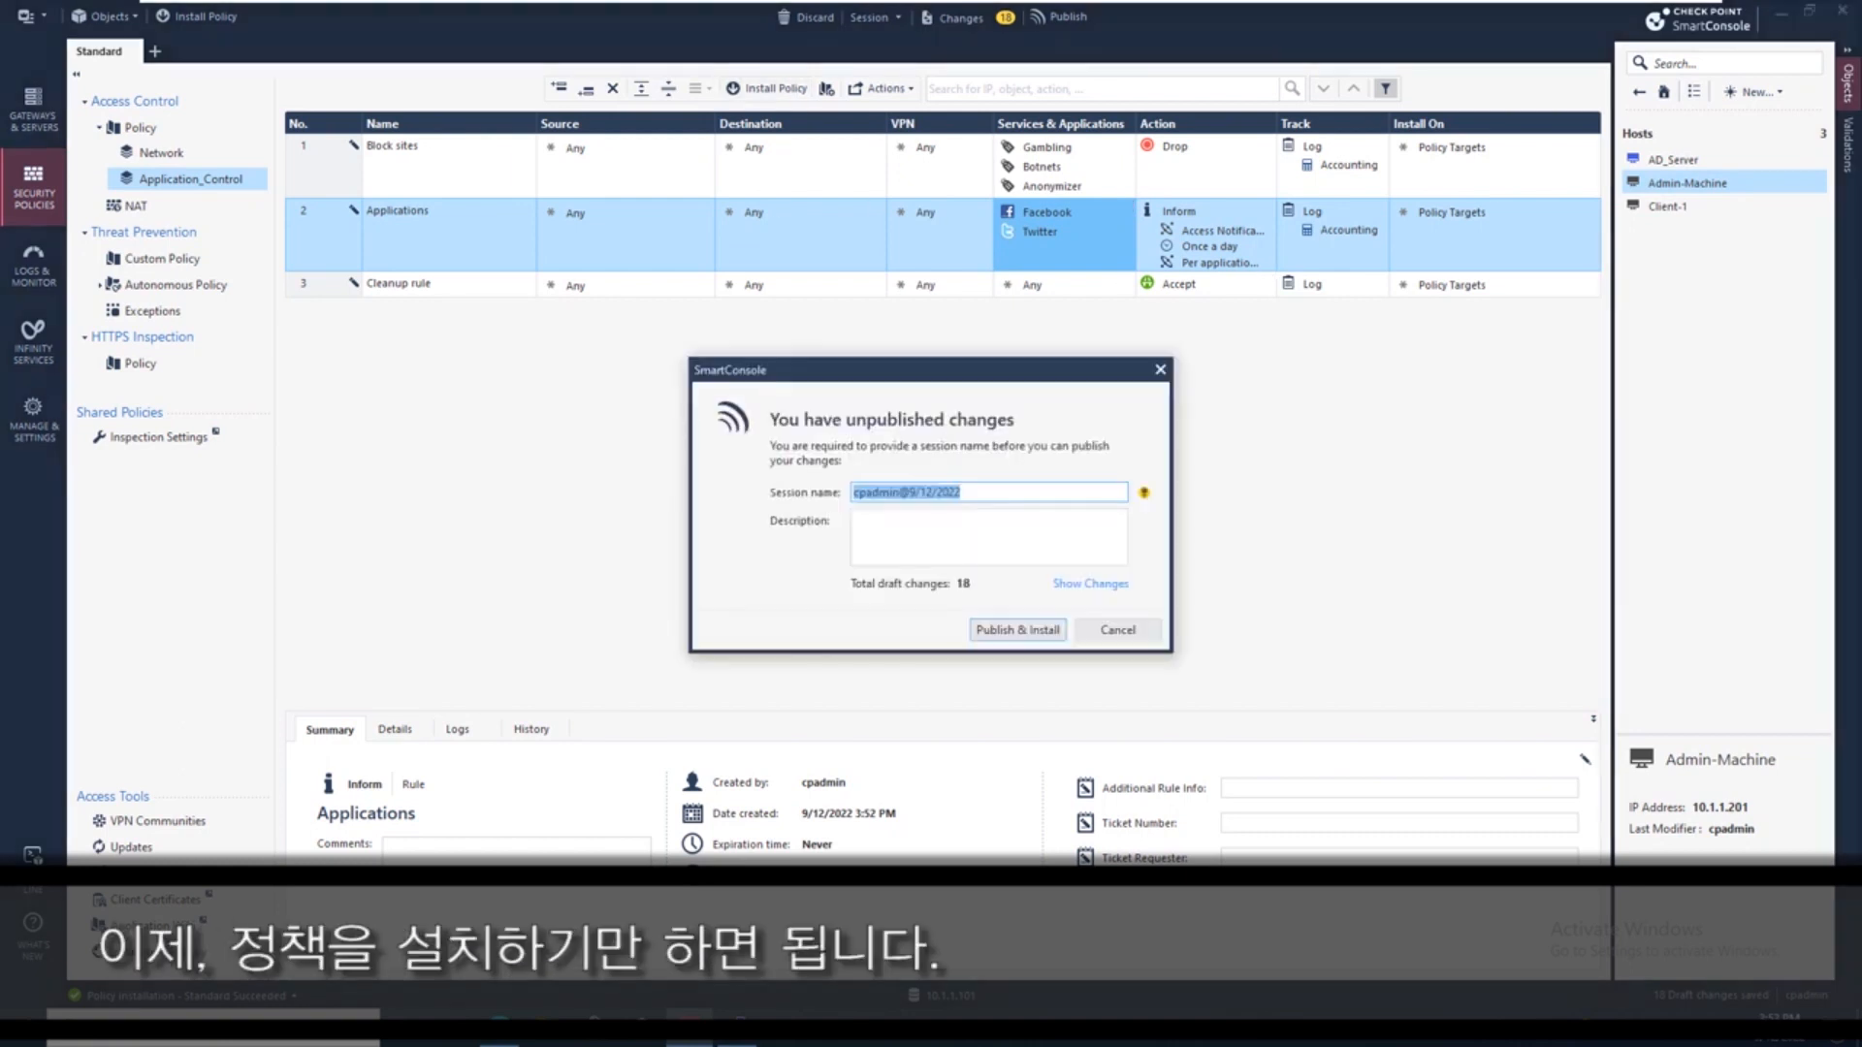
click(1037, 629)
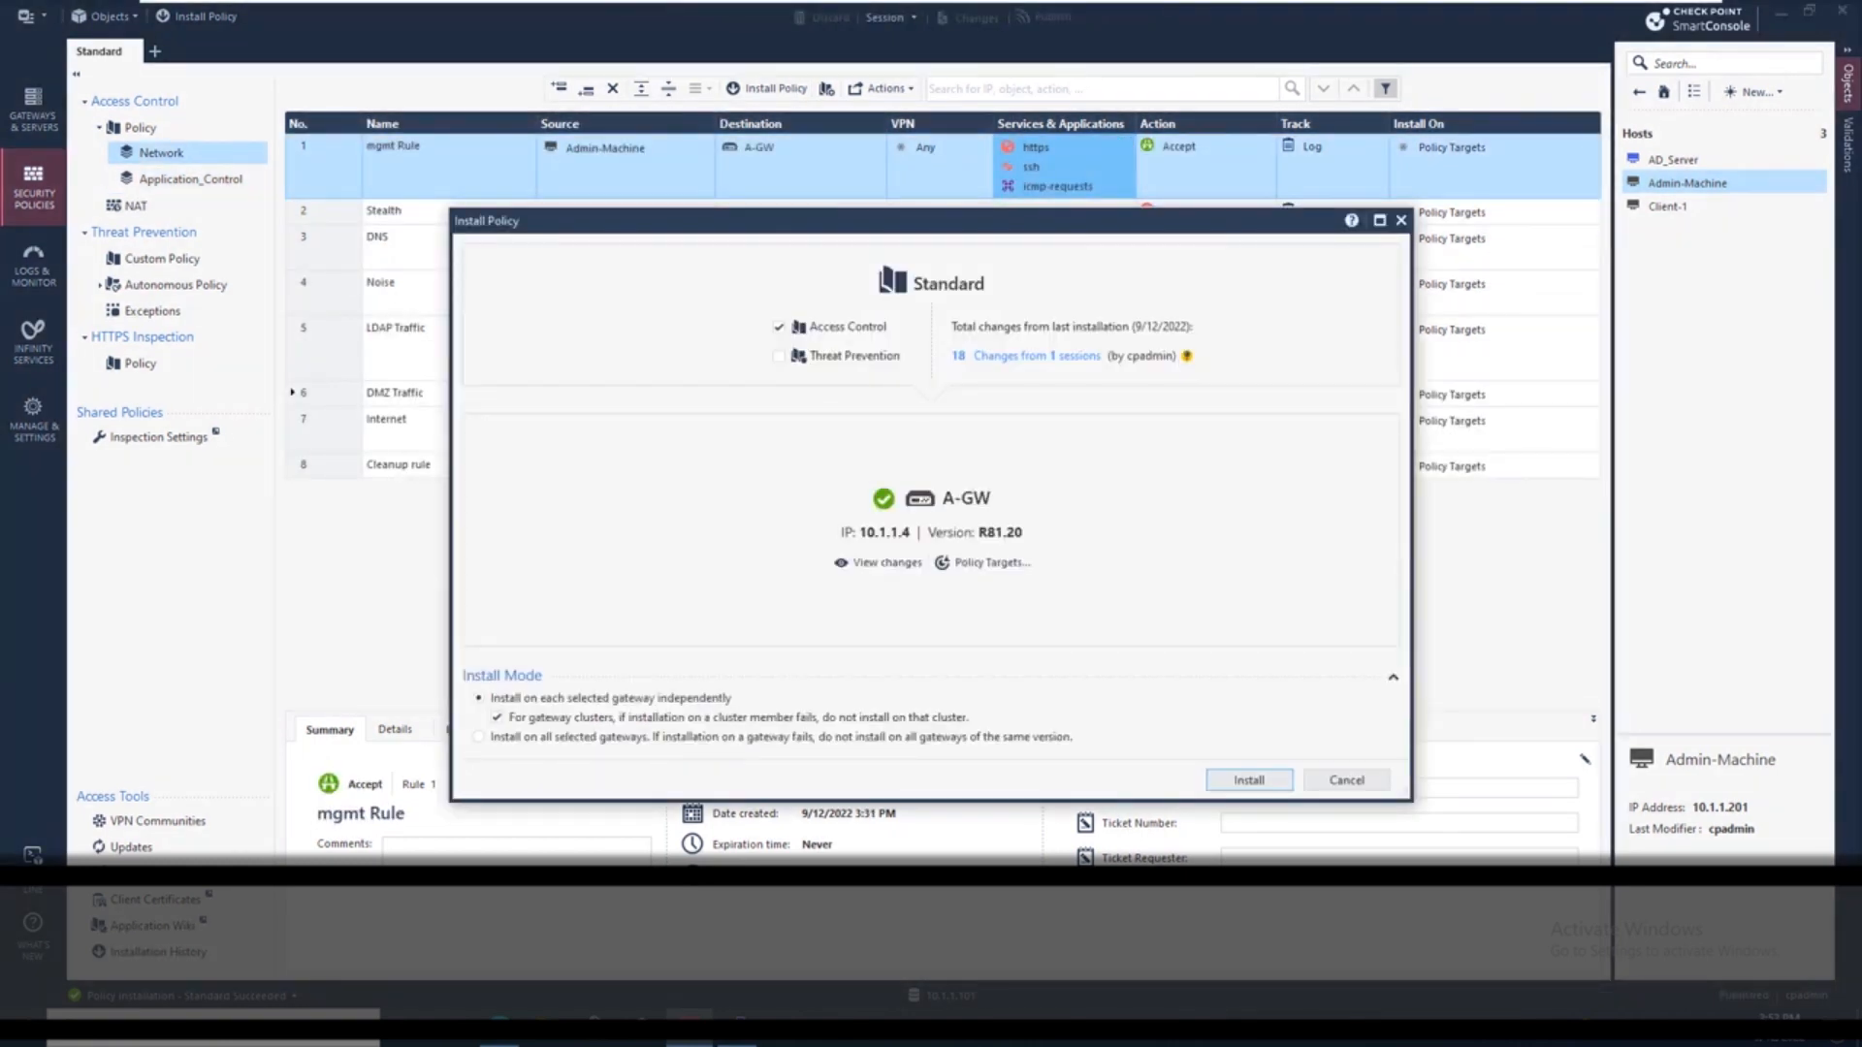
click(1249, 780)
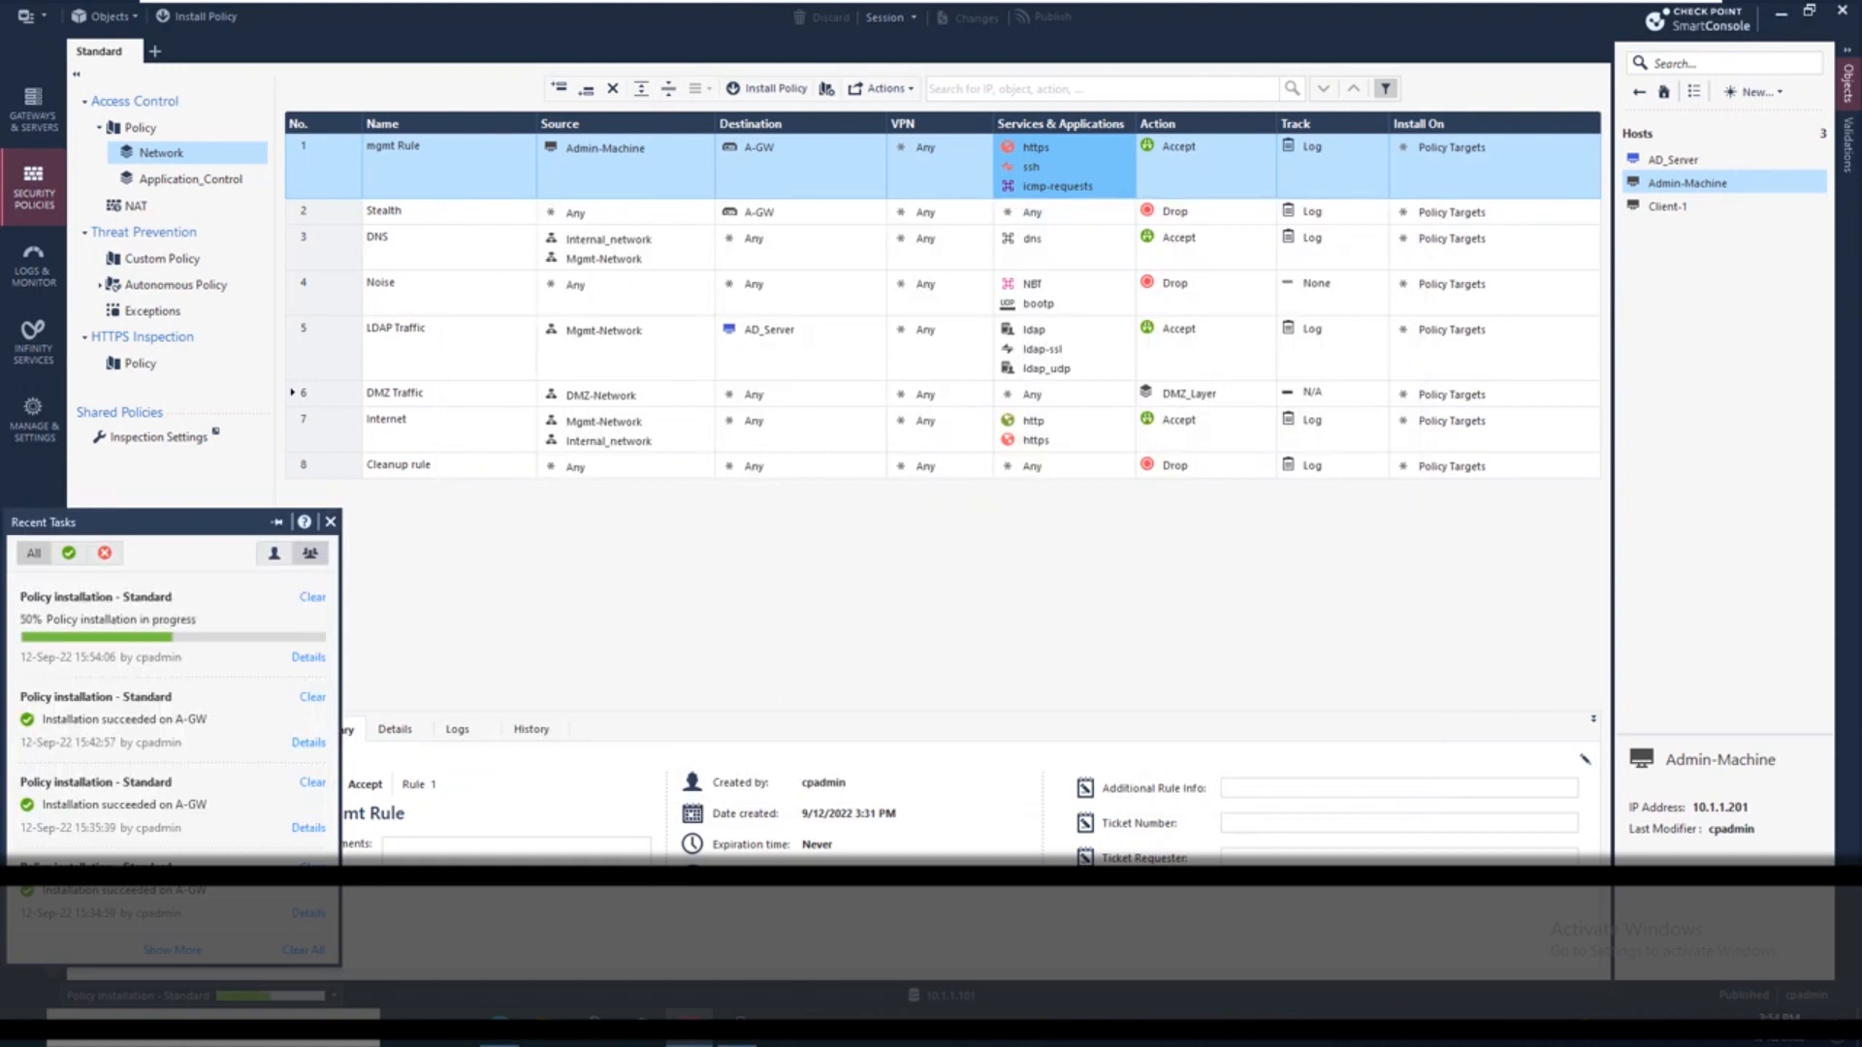